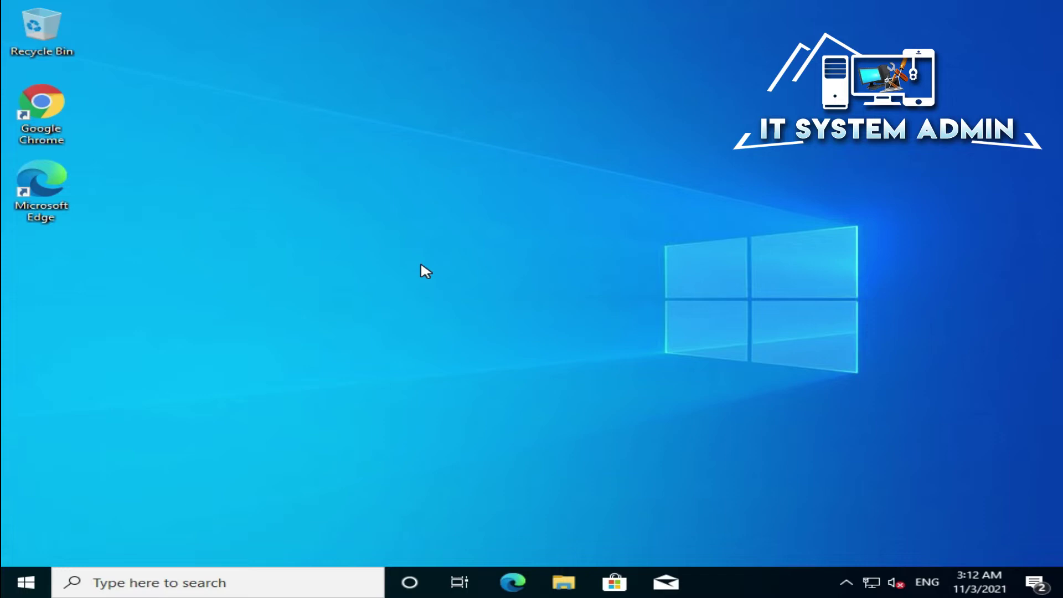
Open Google Chrome from the desktop and go to its Extensions management page.
right_click(53, 108)
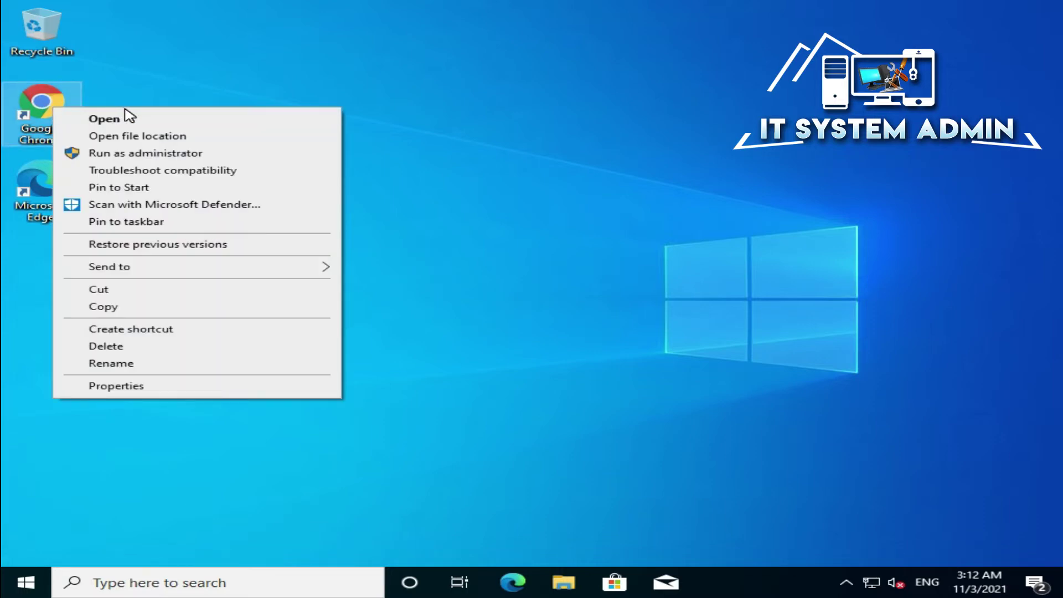
click(133, 120)
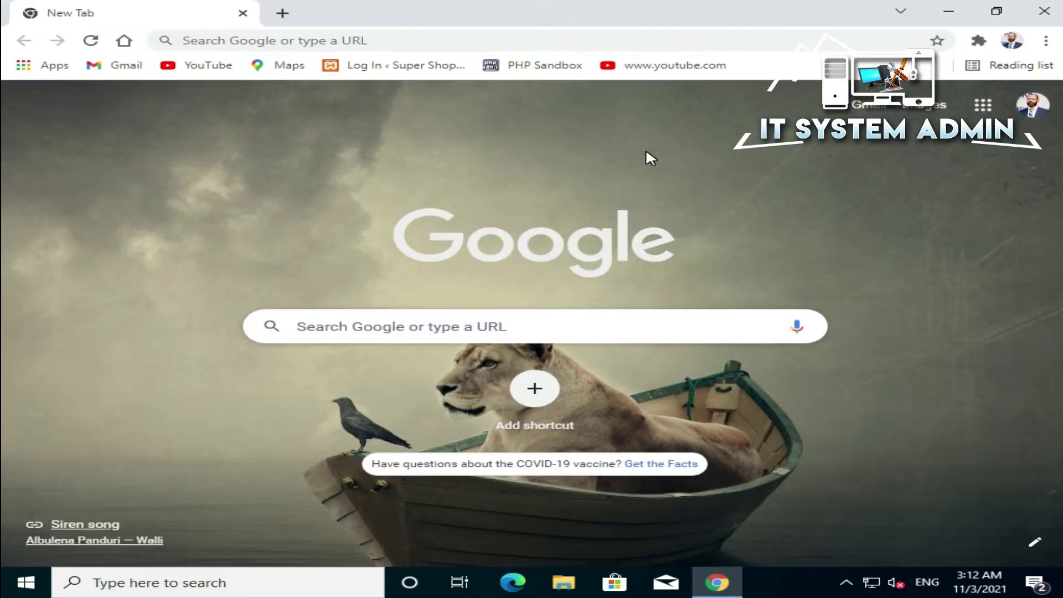
click(1045, 42)
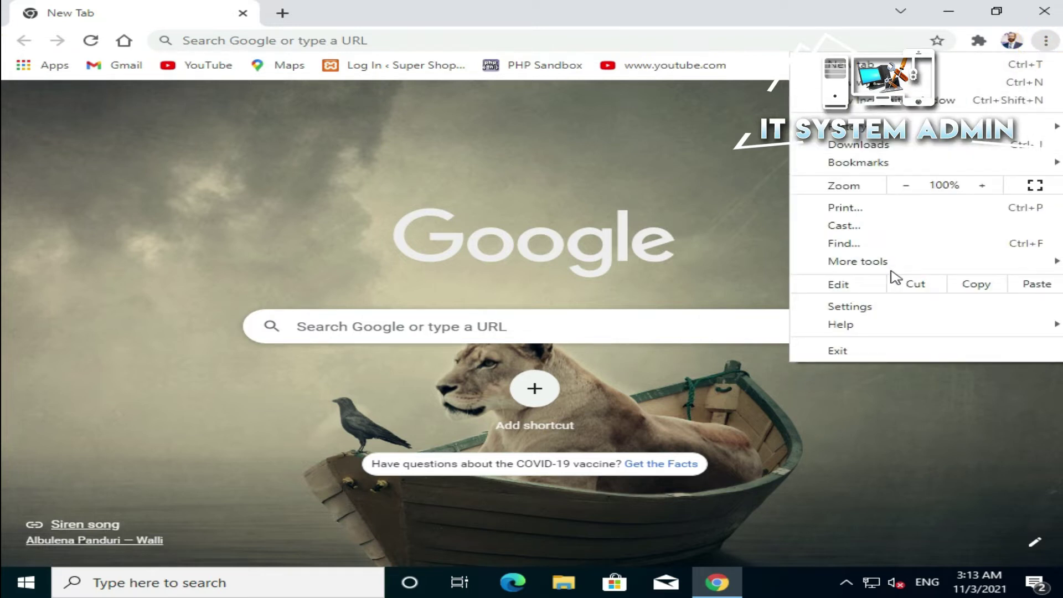
mouse_move(884, 268)
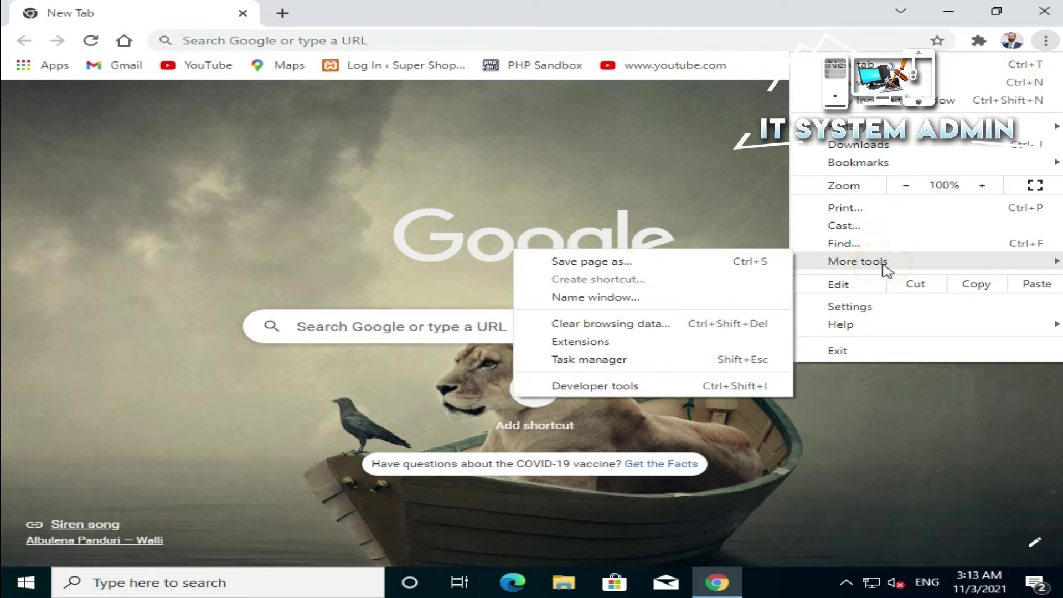
click(560, 343)
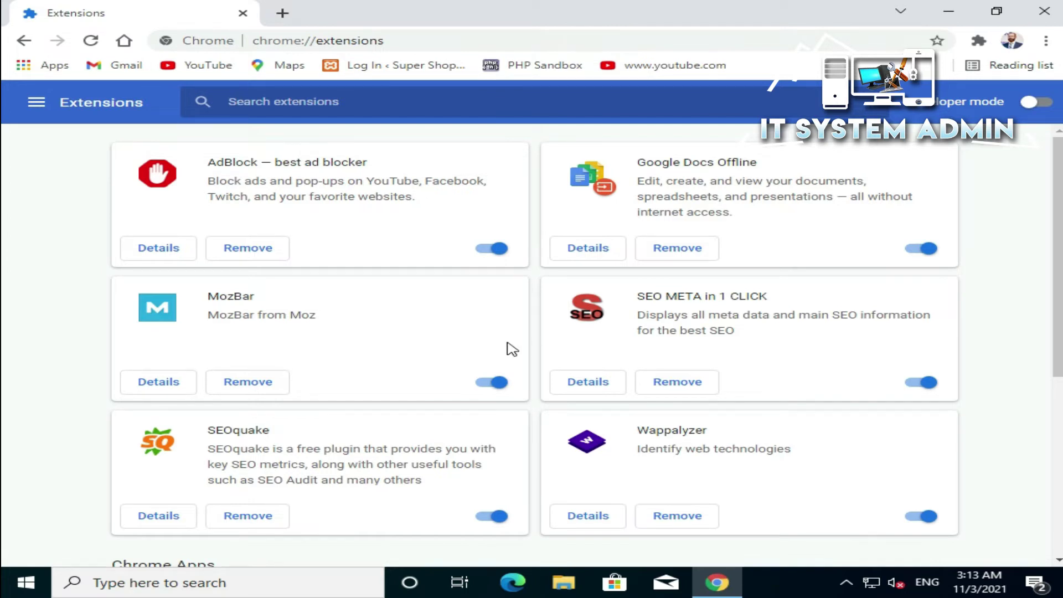
Turn off the AdBlock, Google Docs Offline, SEO META in 1 CLICK, Wappalyzer, SEOquake and MozBar extensions.
click(487, 254)
click(919, 256)
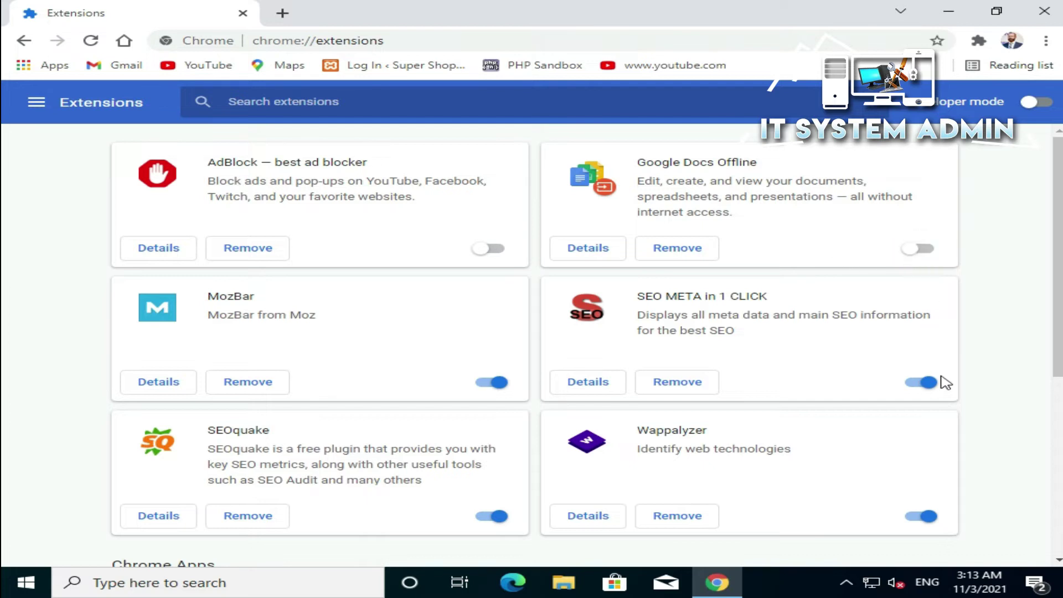
click(905, 386)
click(910, 516)
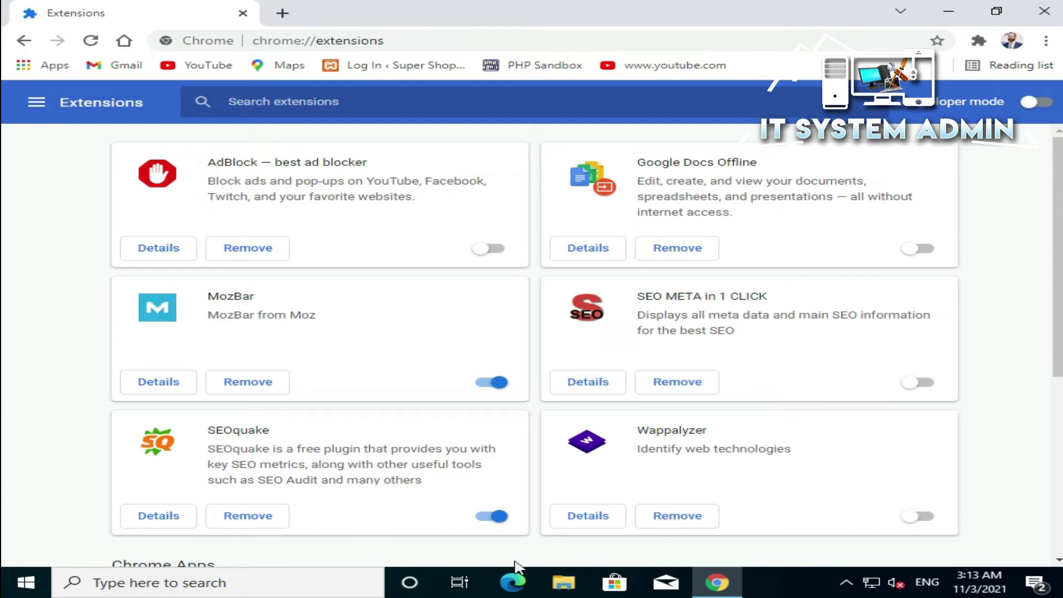
click(490, 519)
click(480, 518)
click(487, 383)
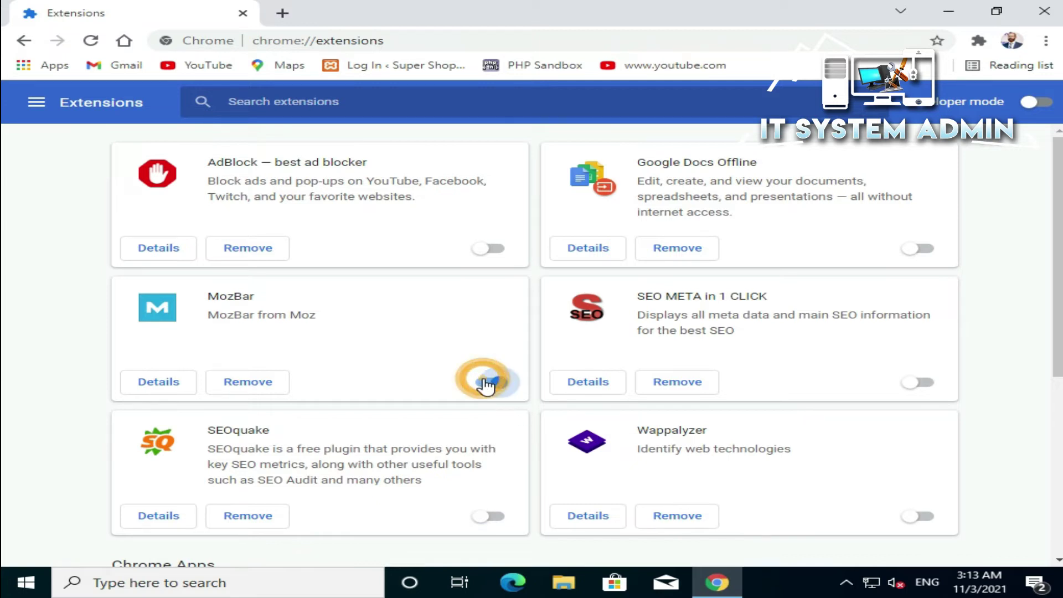
Remove the AdBlock extension without reporting abuse and close its uninstall survey page.
click(254, 250)
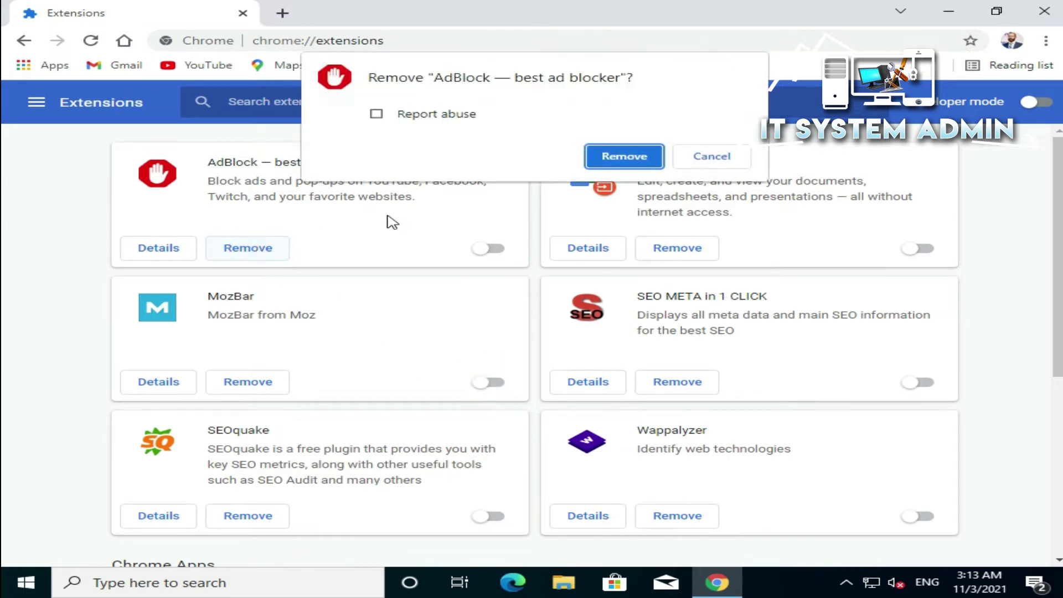
click(637, 164)
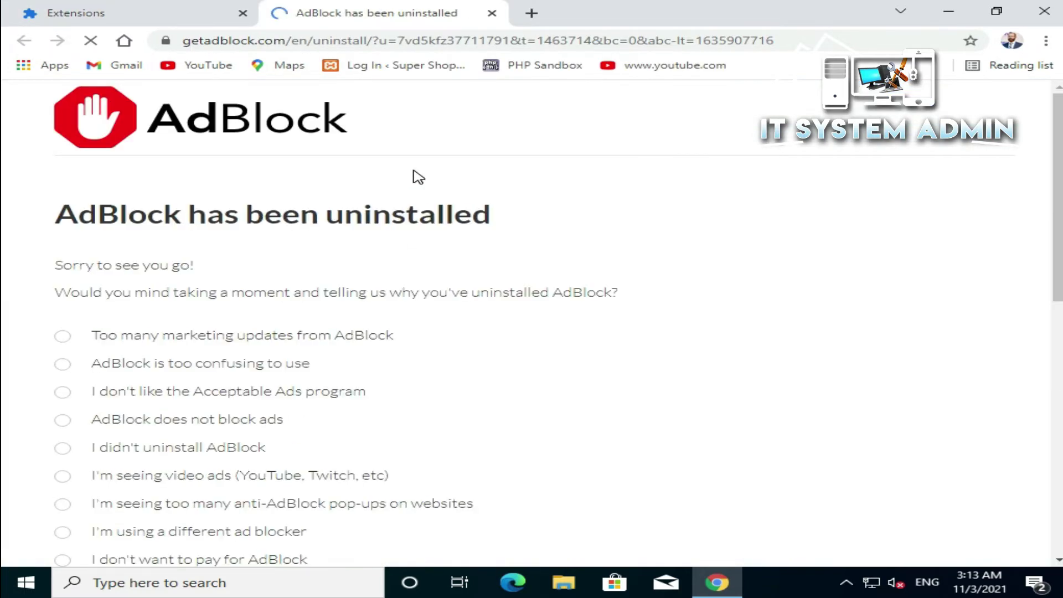
click(492, 13)
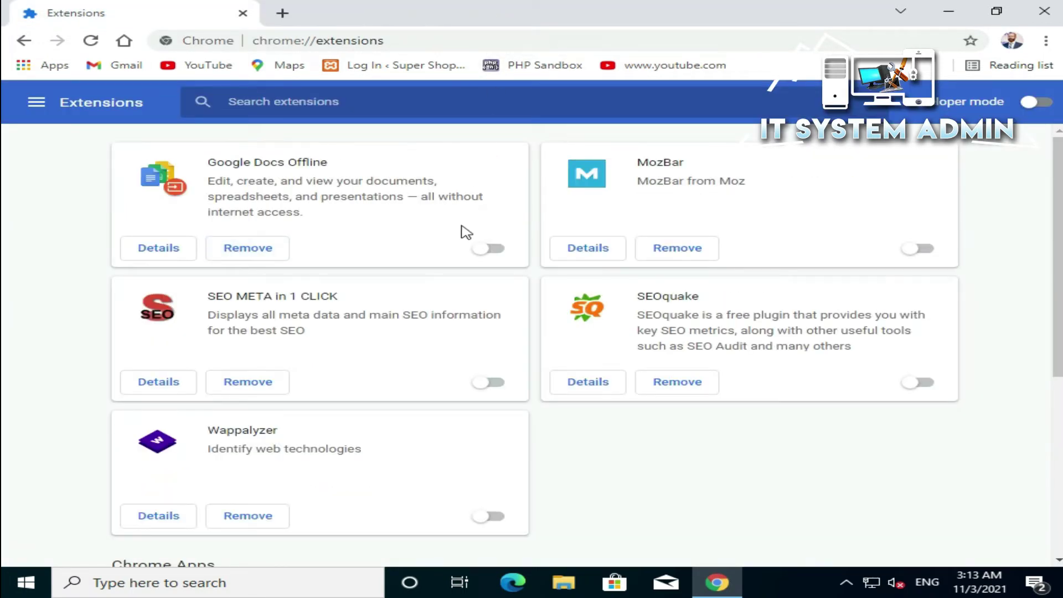
Remove the MozBar and SEO META in 1 CLICK extensions from the browser.
click(670, 252)
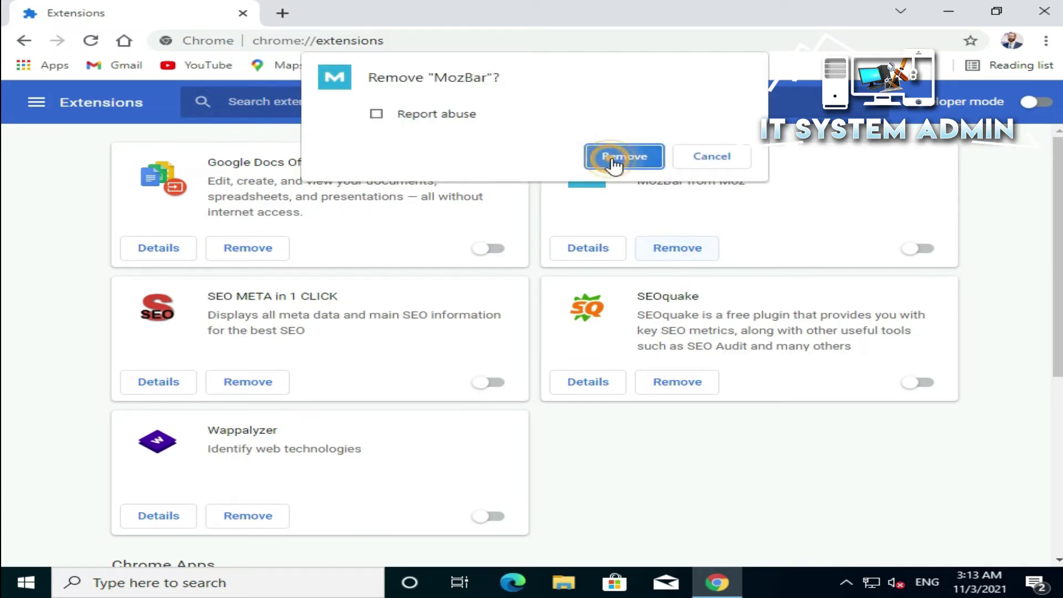
click(614, 158)
click(669, 246)
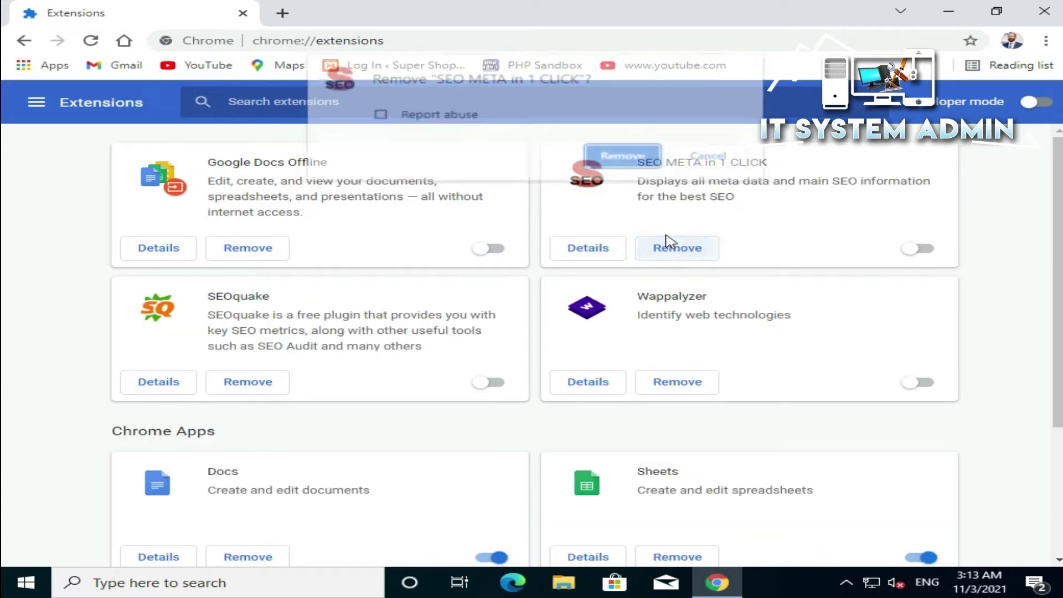
click(631, 159)
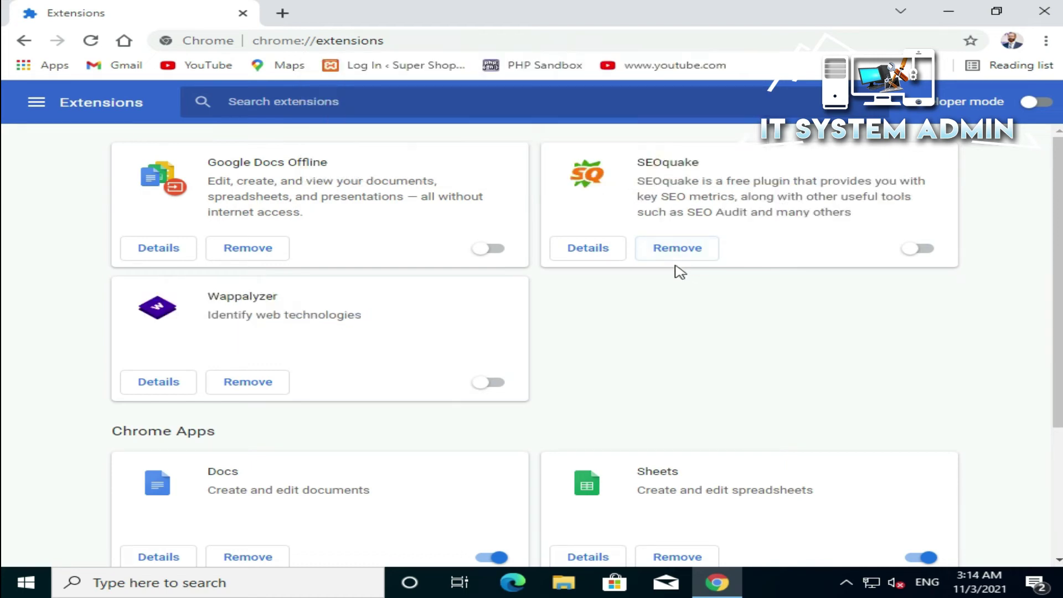
Remove the SEOquake extension and close its uninstall feedback page.
click(673, 247)
click(642, 161)
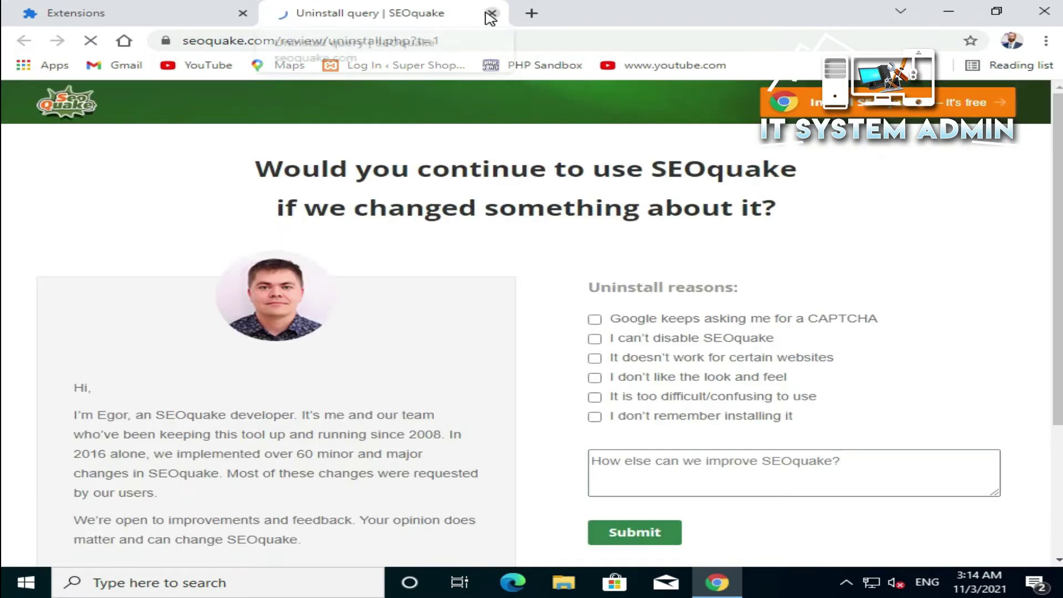
click(491, 14)
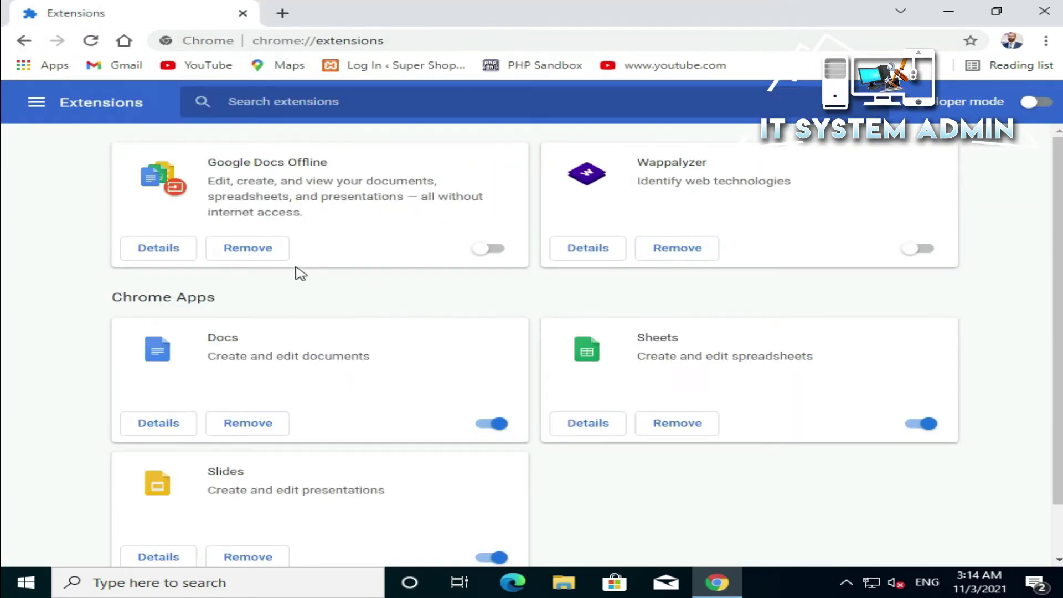
Remove the two remaining extensions, Google Docs Offline and Wappalyzer.
click(271, 255)
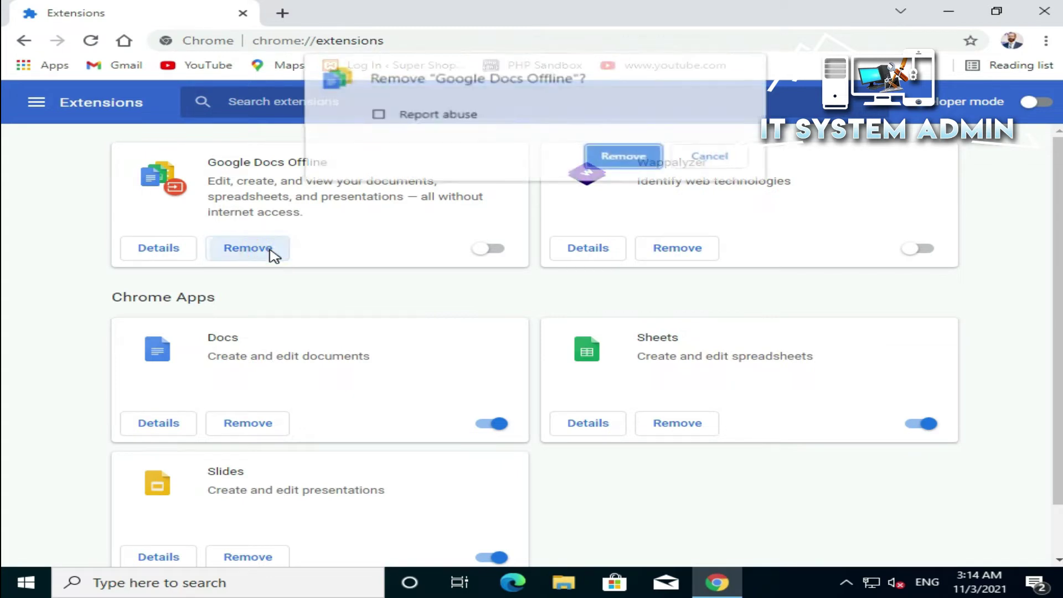
click(638, 162)
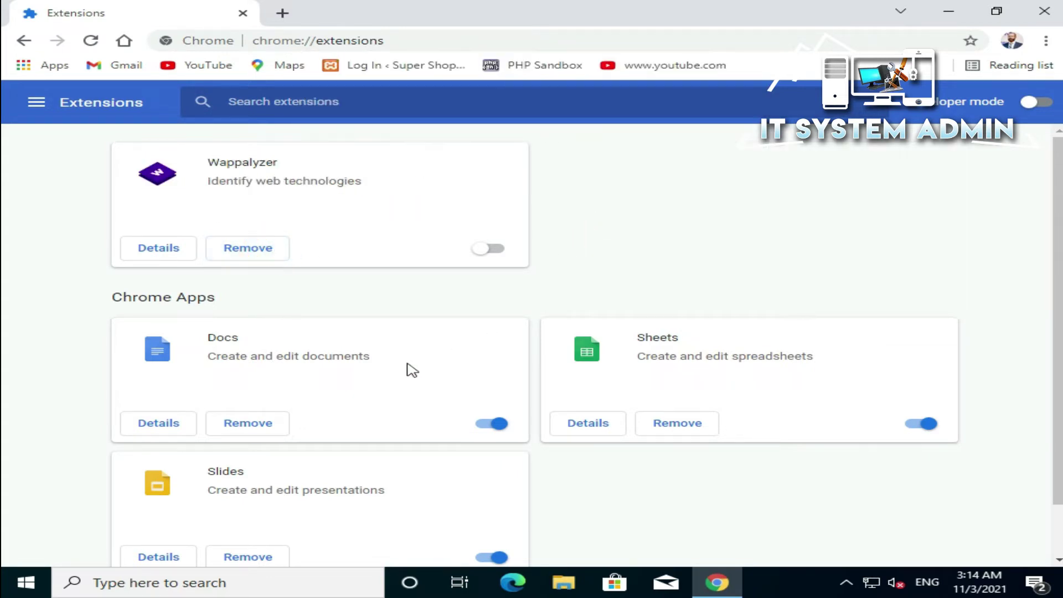
click(262, 260)
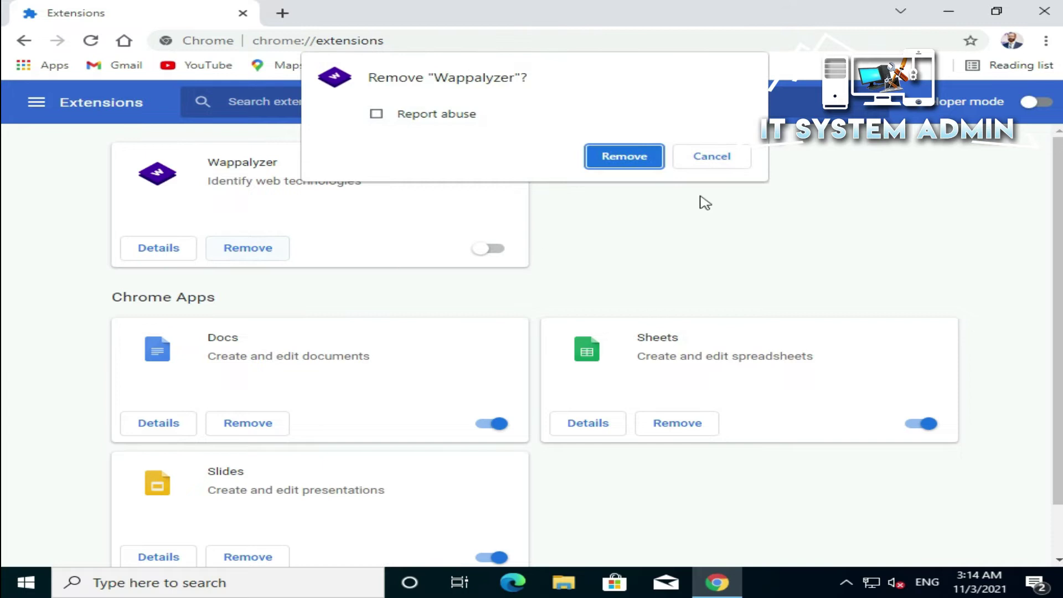
click(630, 166)
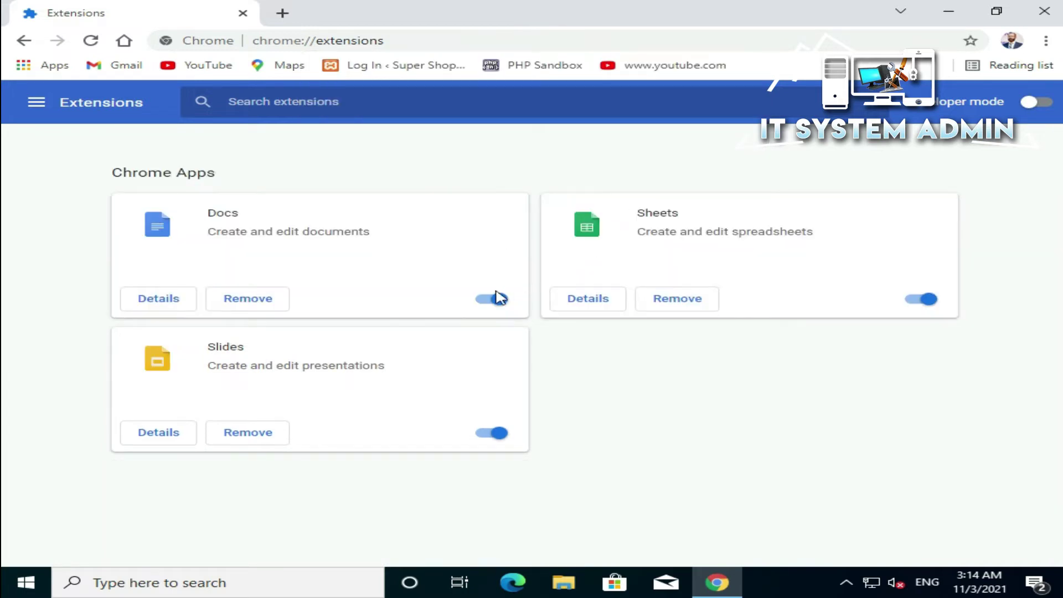
Turn off the Docs app under Chrome Apps and remove it.
click(500, 300)
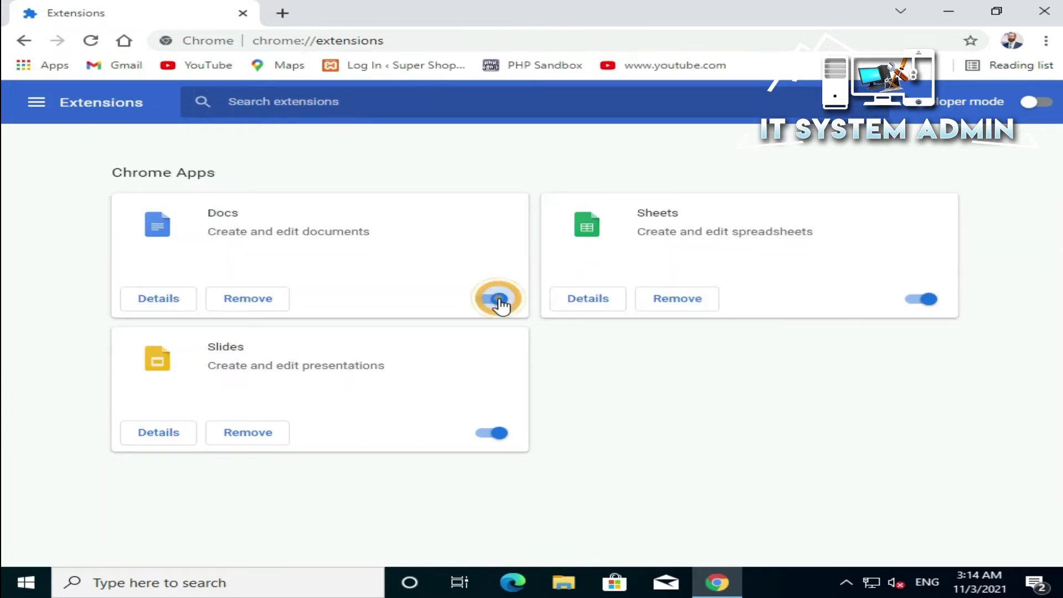
click(250, 301)
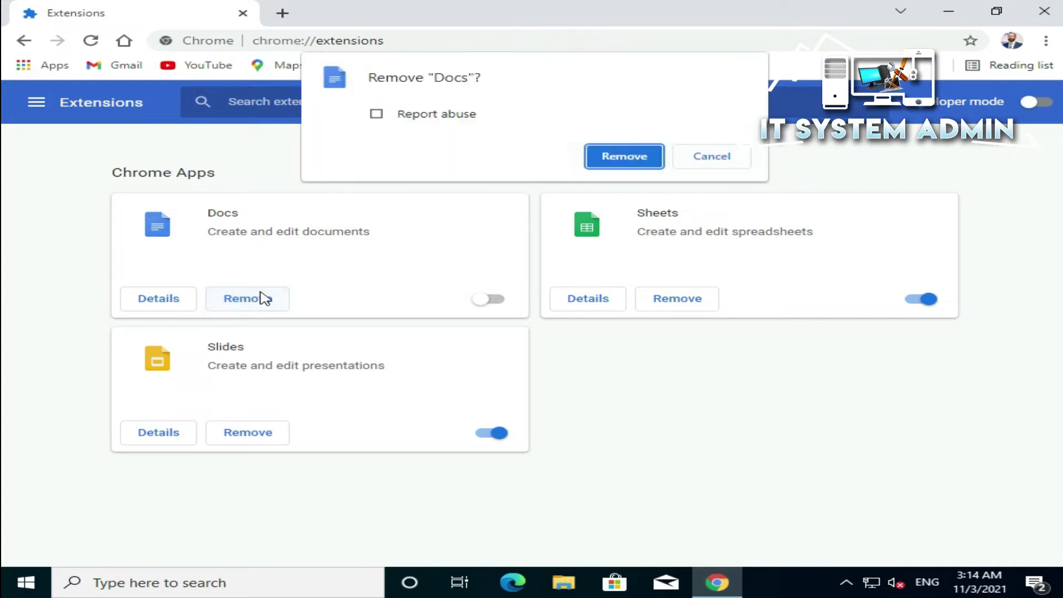
click(647, 160)
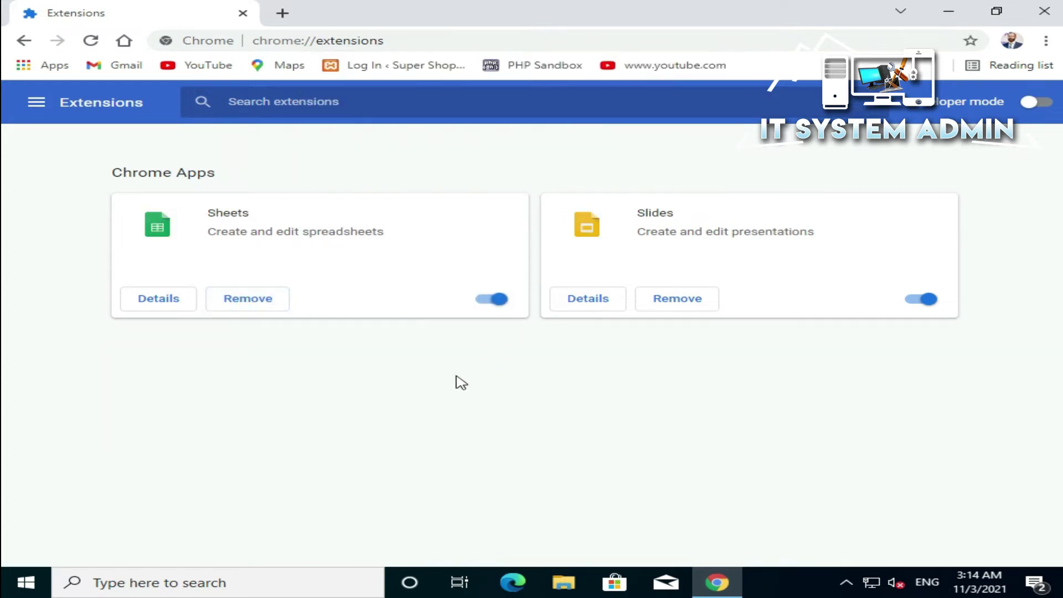
Turn off and remove the remaining Chrome apps, Sheets and Slides.
click(489, 302)
click(249, 304)
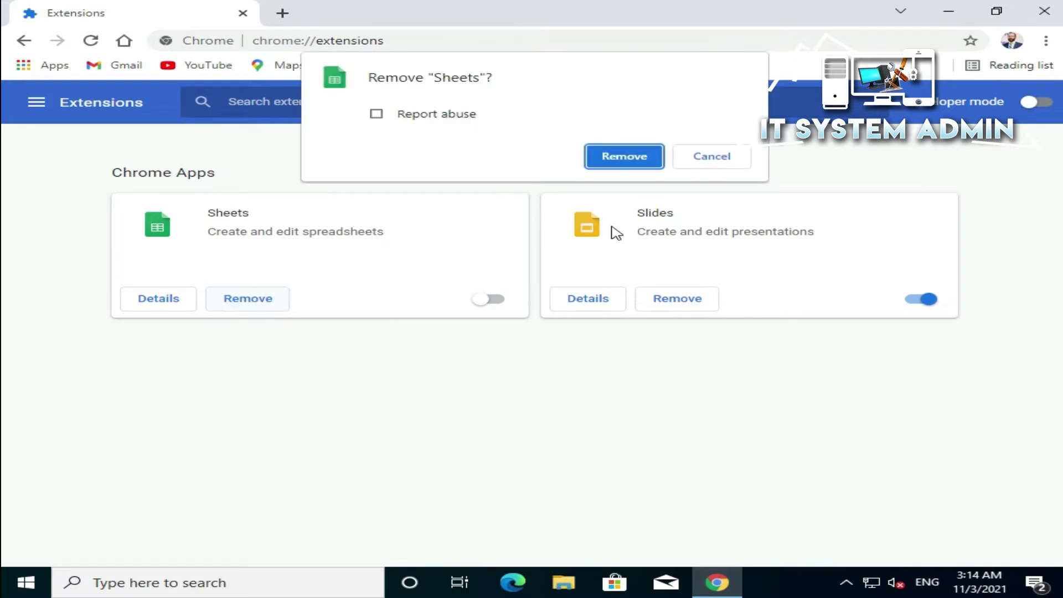
click(637, 162)
click(488, 300)
click(234, 296)
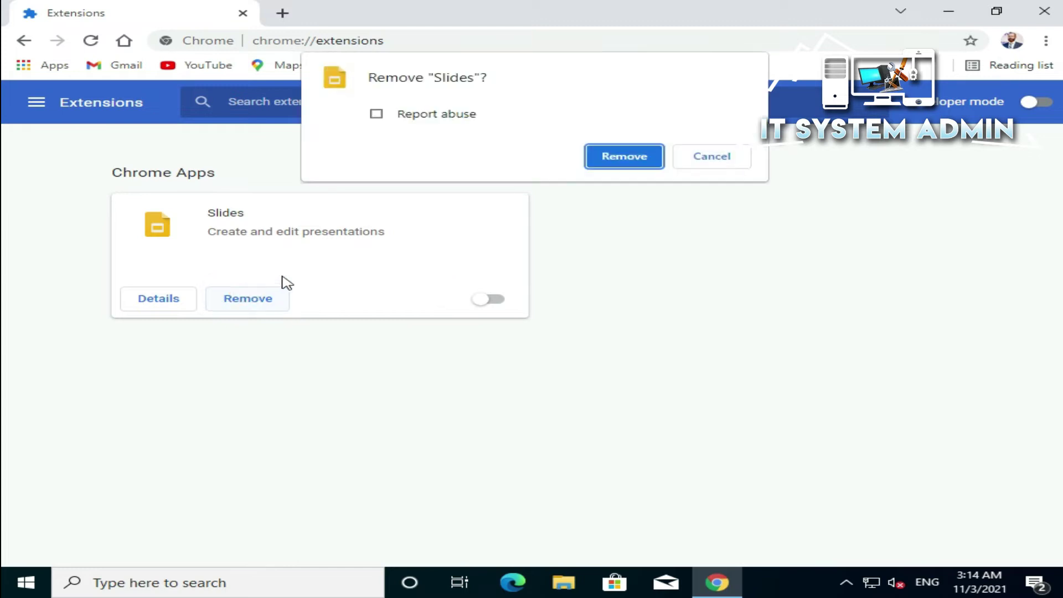
click(643, 169)
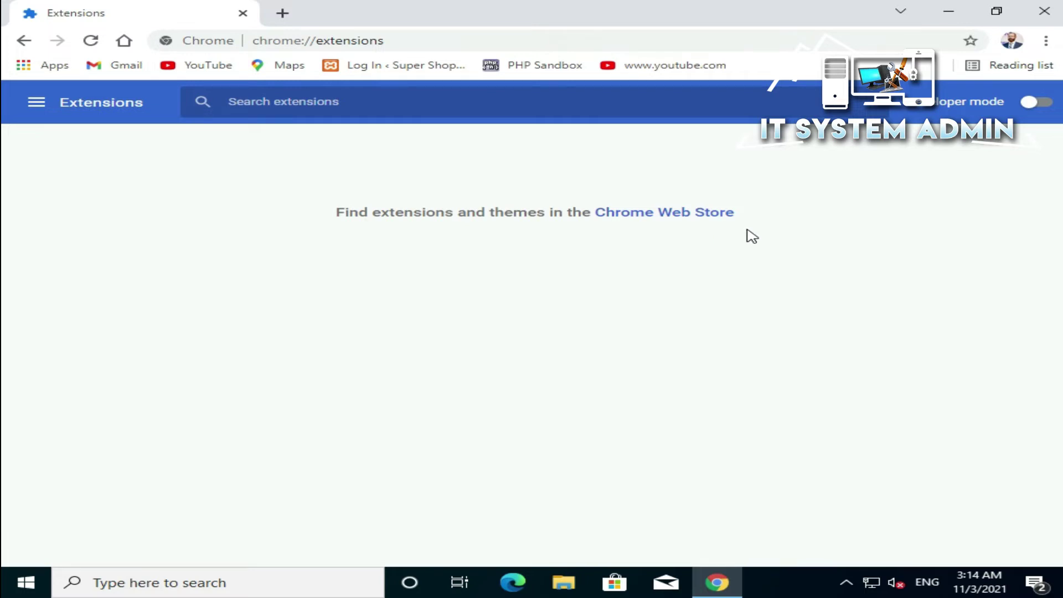
Open the Chrome history page and bring up the options for clearing browsing data.
click(1047, 43)
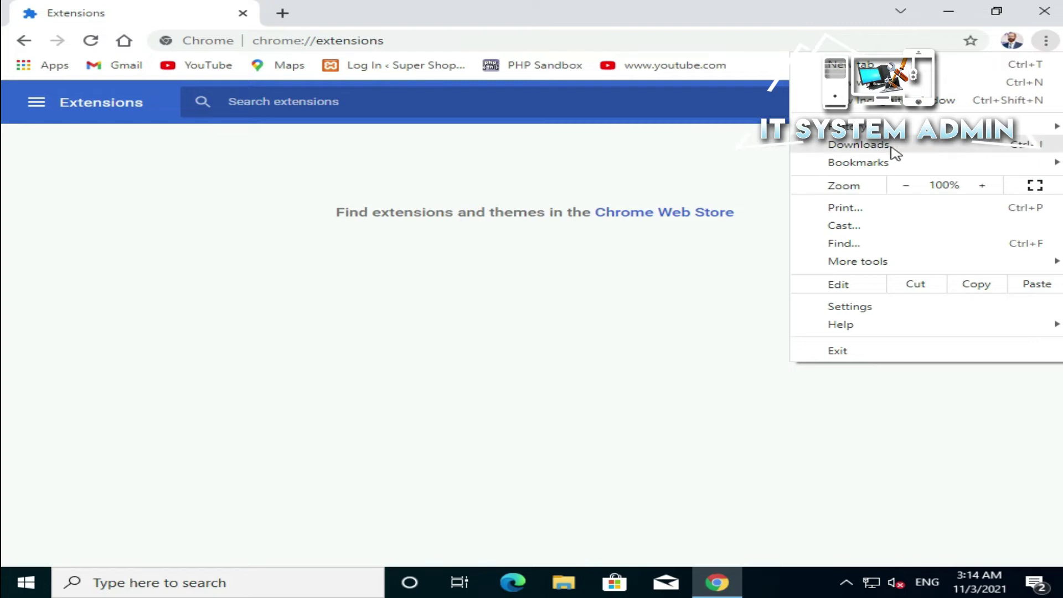
mouse_move(891, 135)
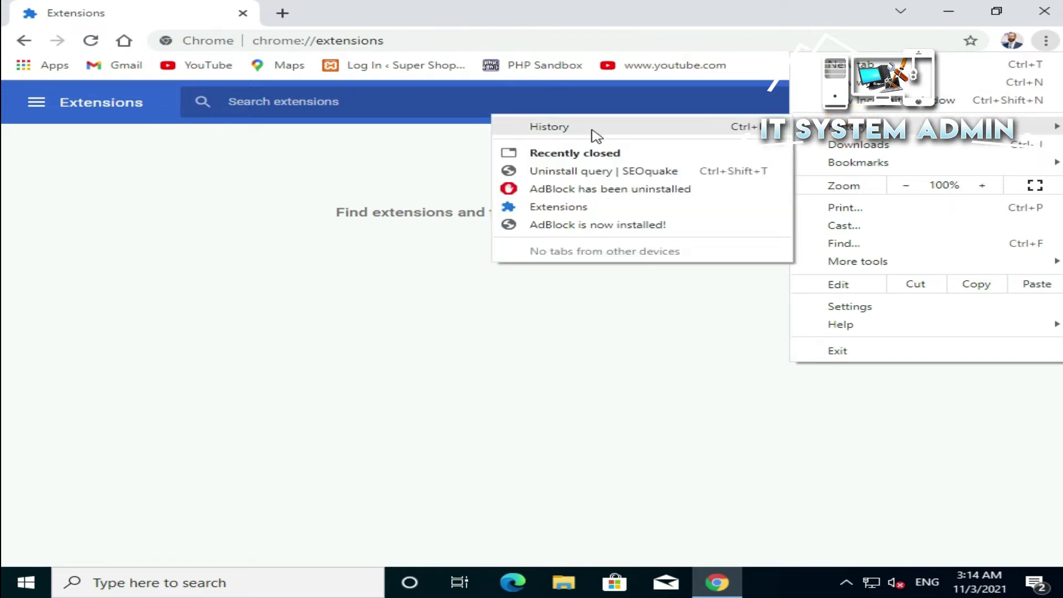
click(559, 127)
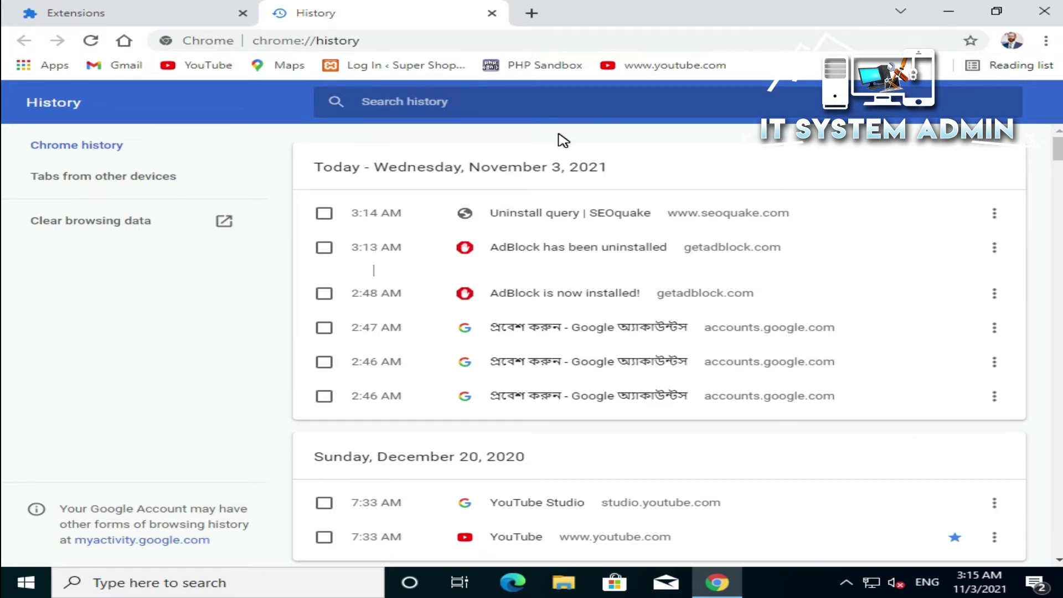
click(78, 224)
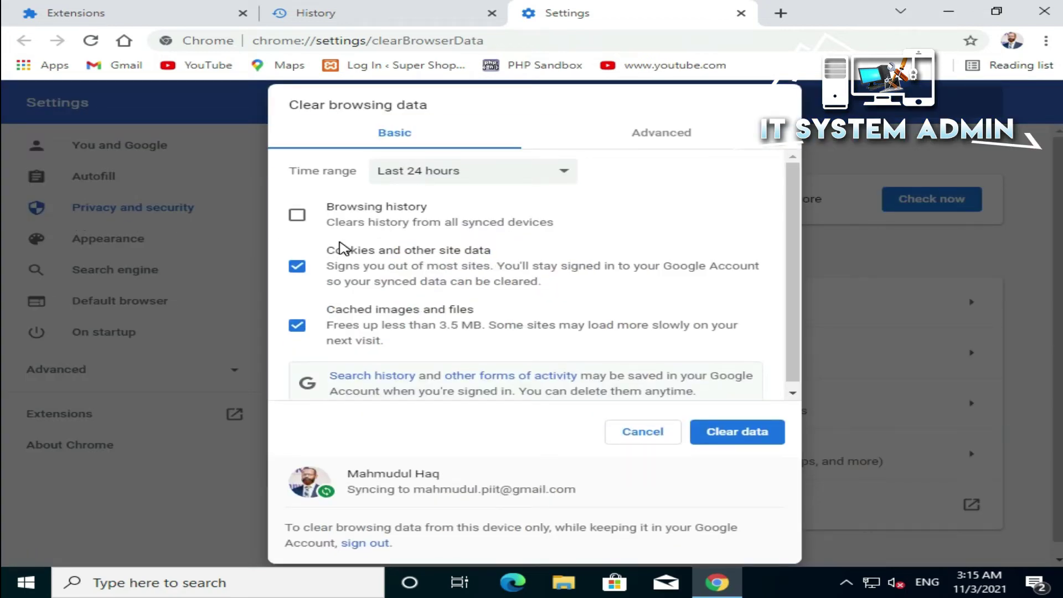
Clear browsing history, cookies and other site data, and cached images and files for All time, and dismiss the completion notice.
click(565, 173)
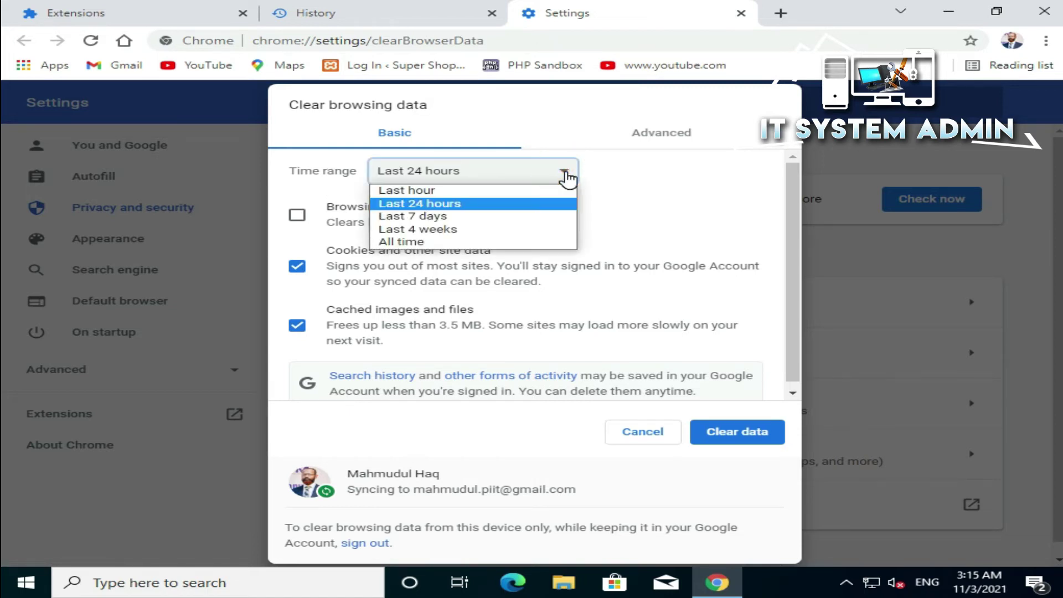
click(398, 241)
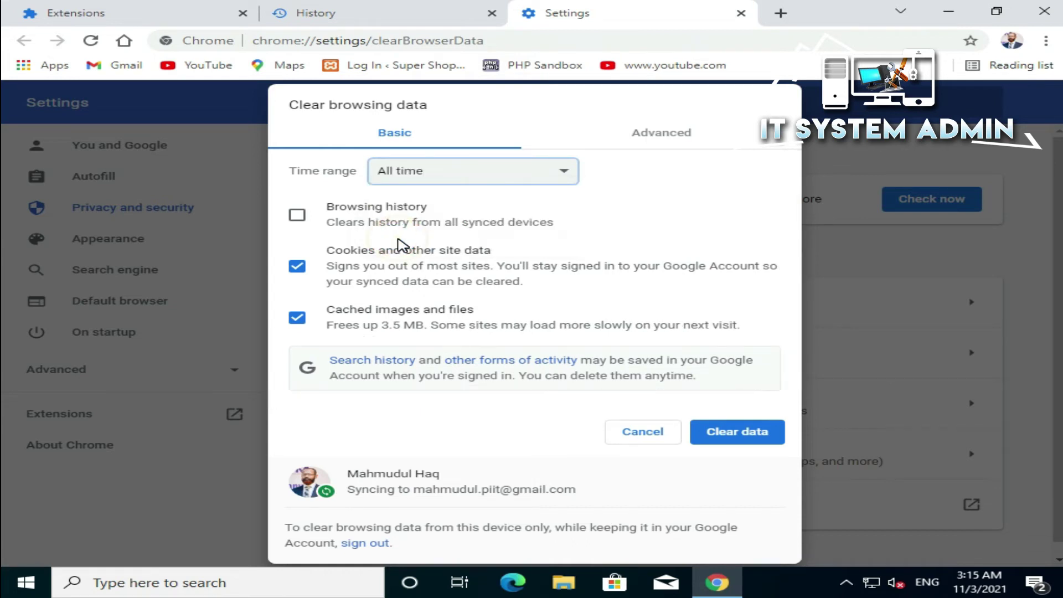
click(297, 218)
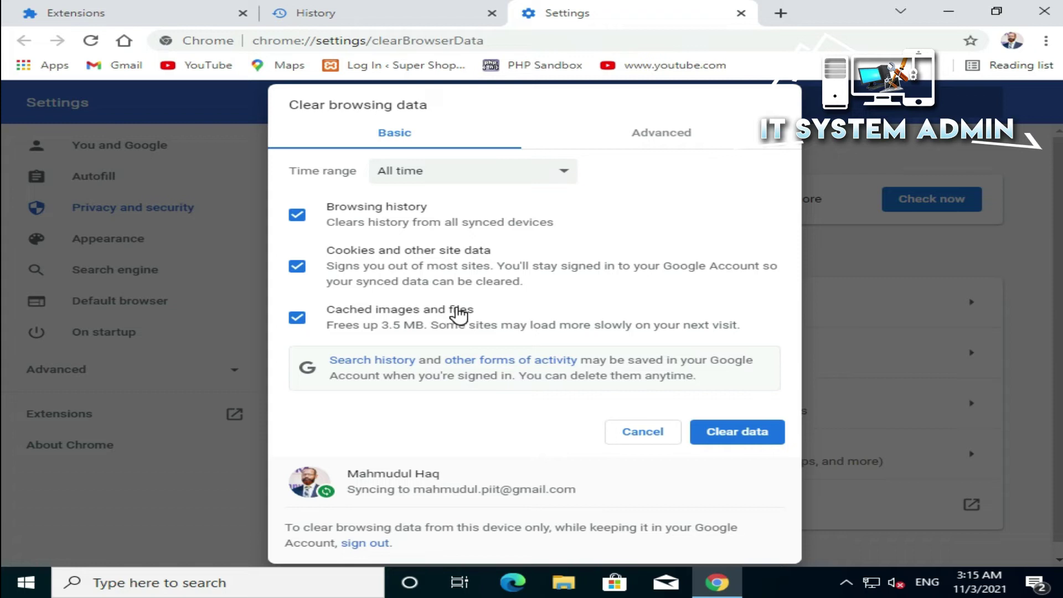
click(742, 437)
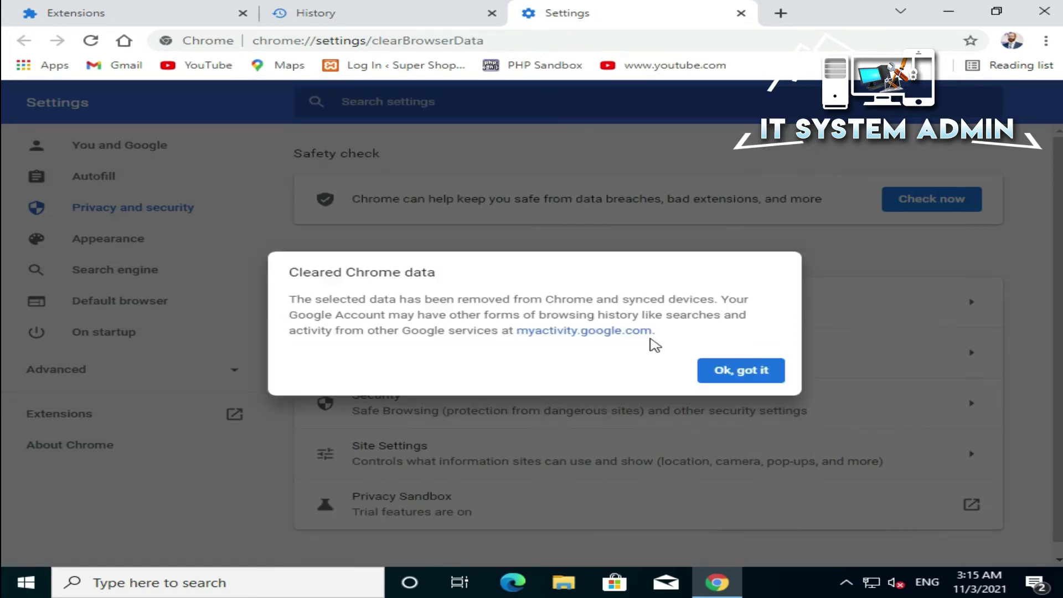
click(752, 371)
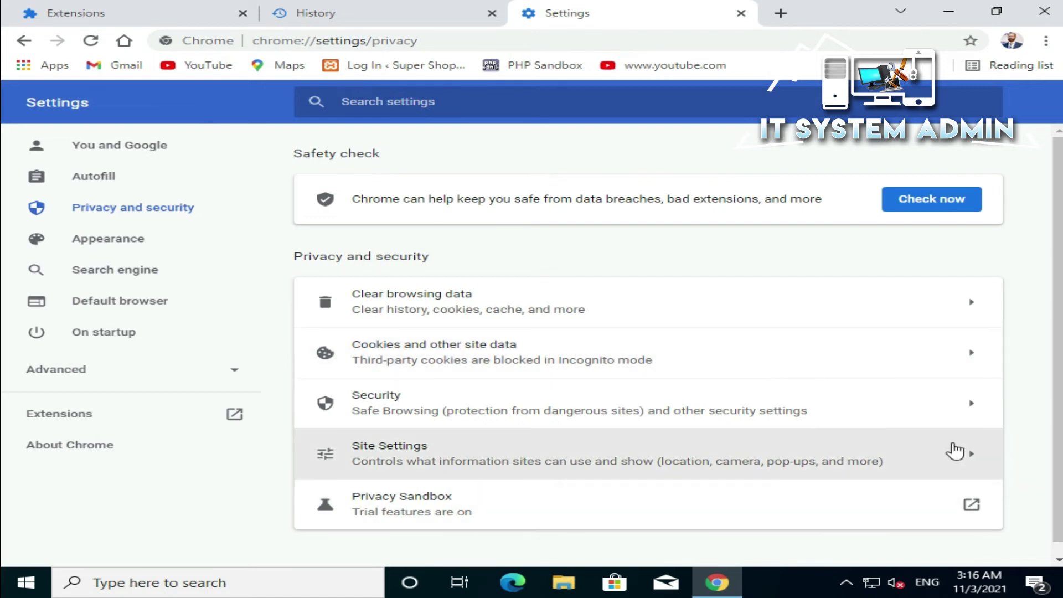
Close the browser and open Command Prompt as administrator.
click(1043, 11)
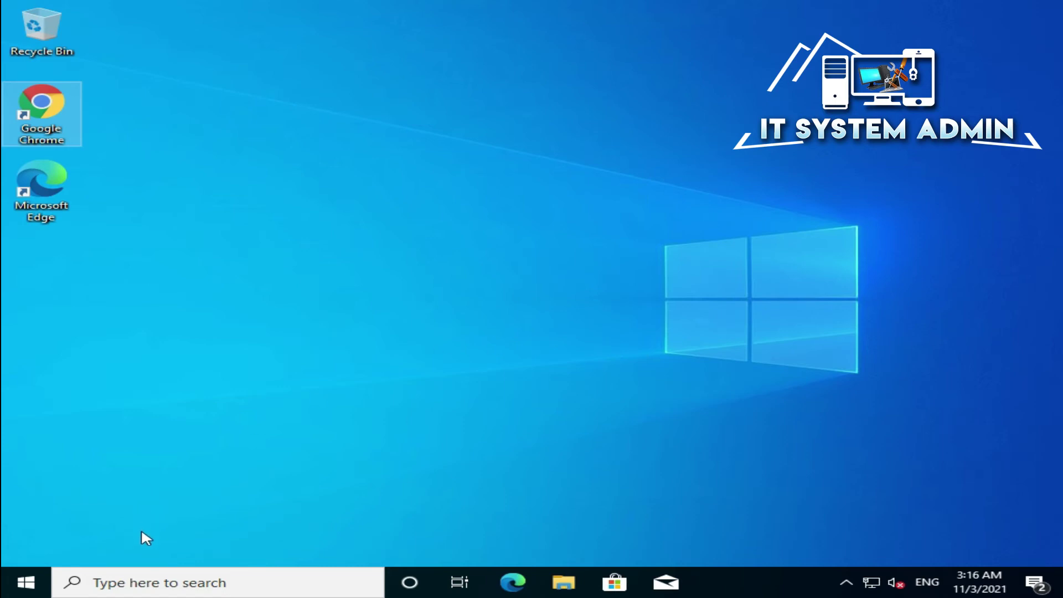
click(148, 582)
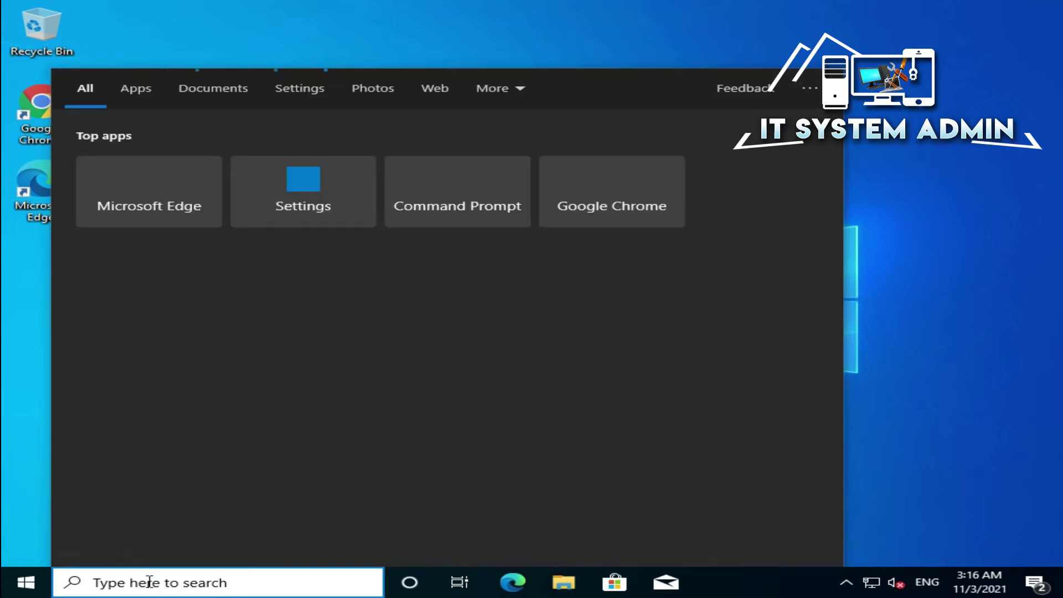
text(cmd)
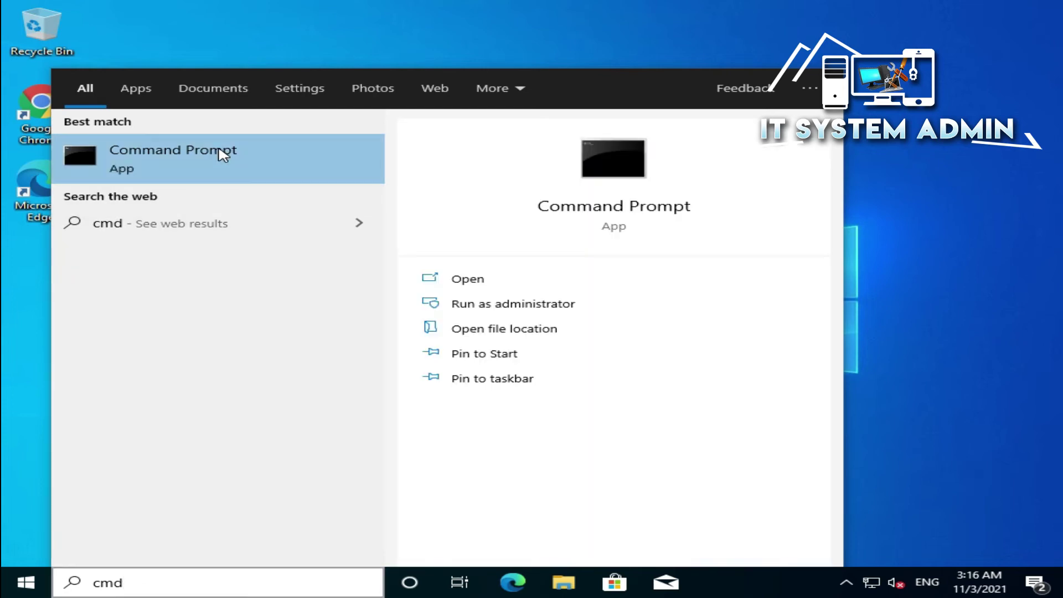
right_click(223, 155)
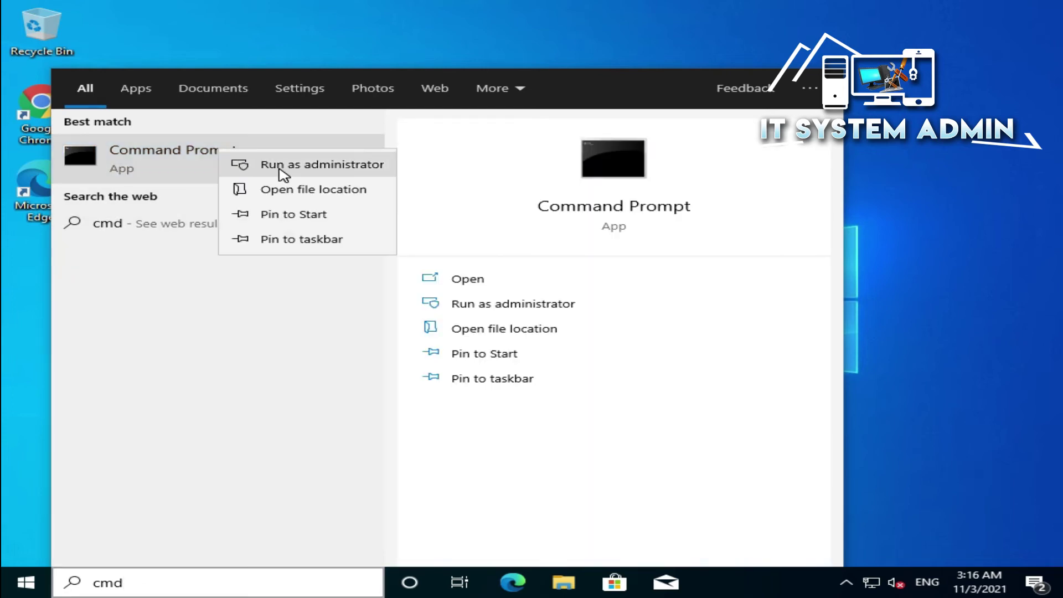
click(349, 165)
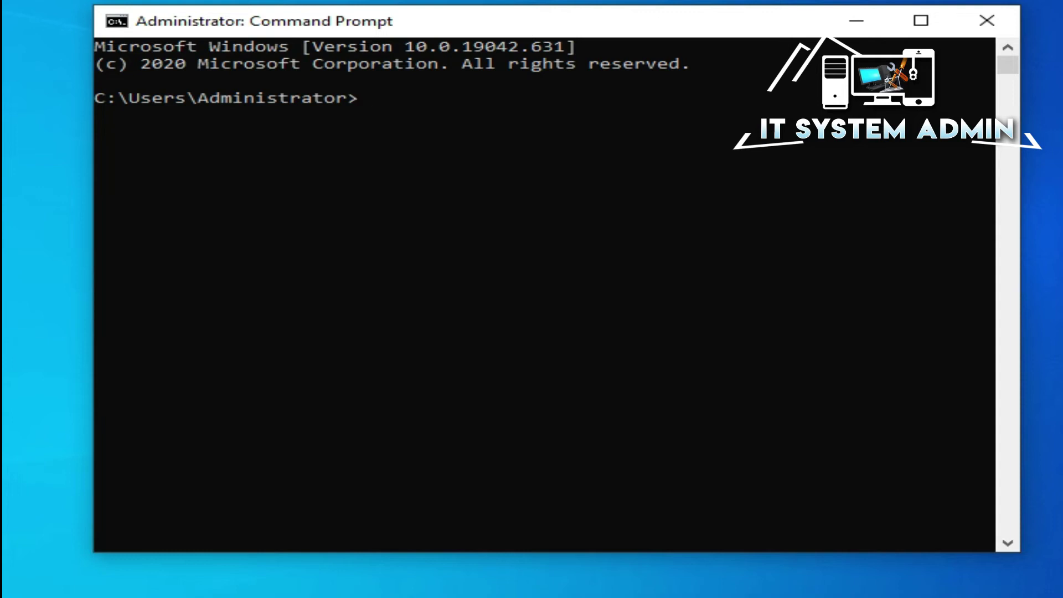
Reset the TCP/IP stack with the command netsh int ip reset C:\resetlog.txt.
text(netsh int)
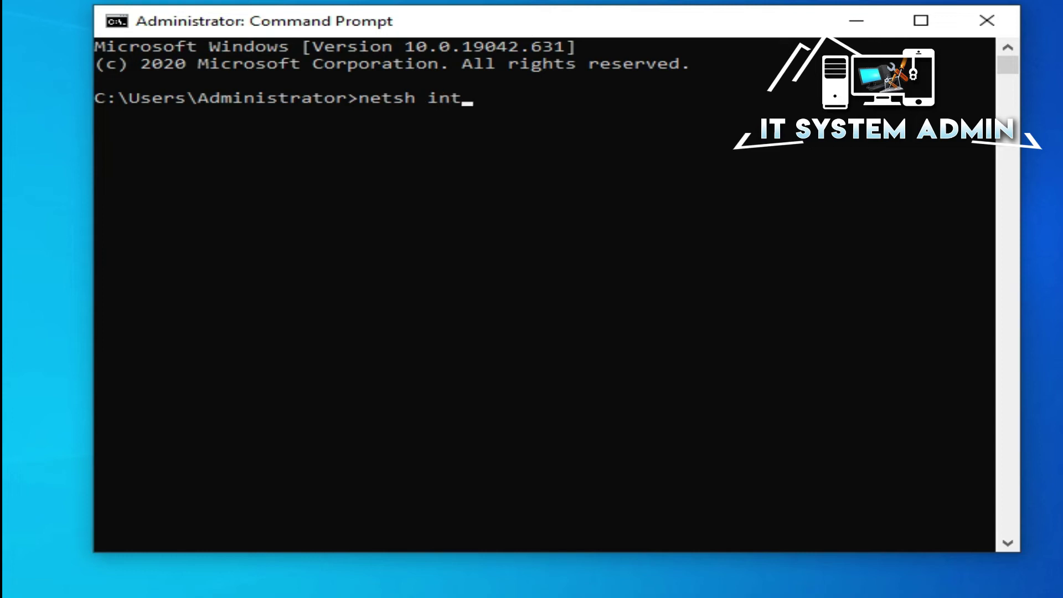
text( ip reset)
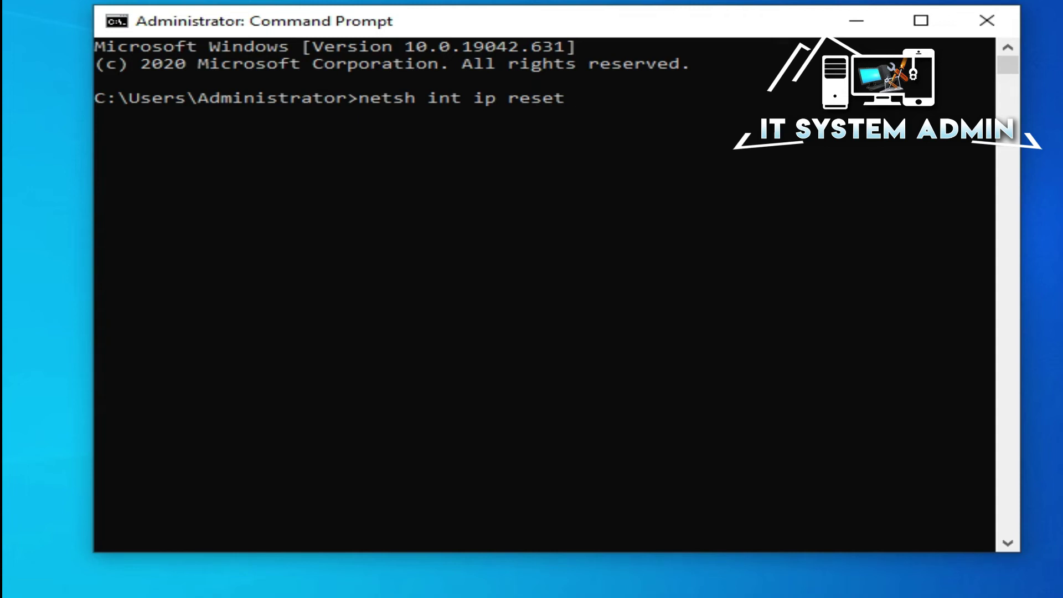
text( C:\resetlog.)
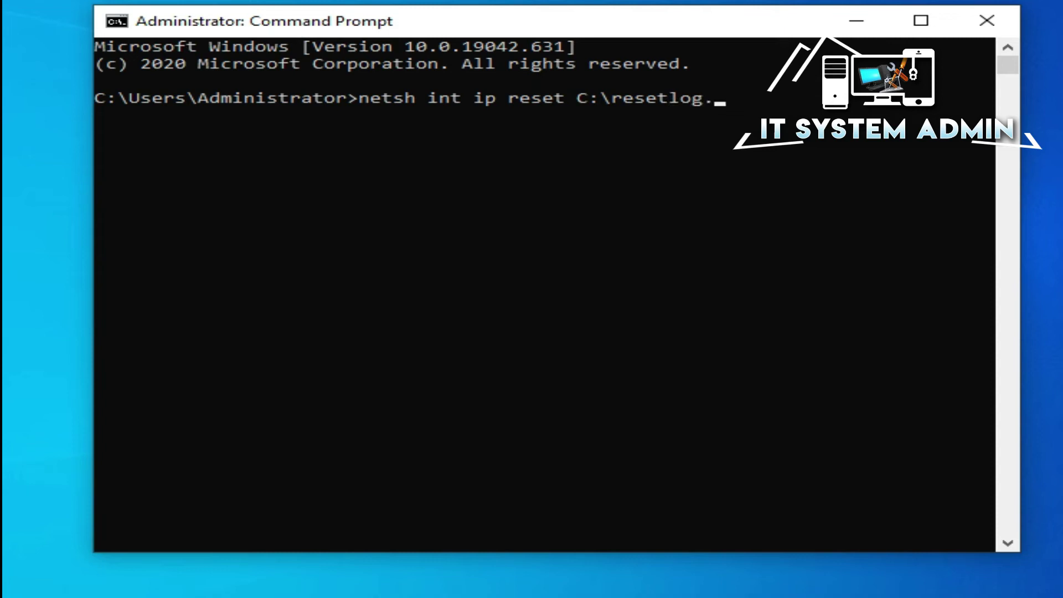
text(txt)
key(Return)
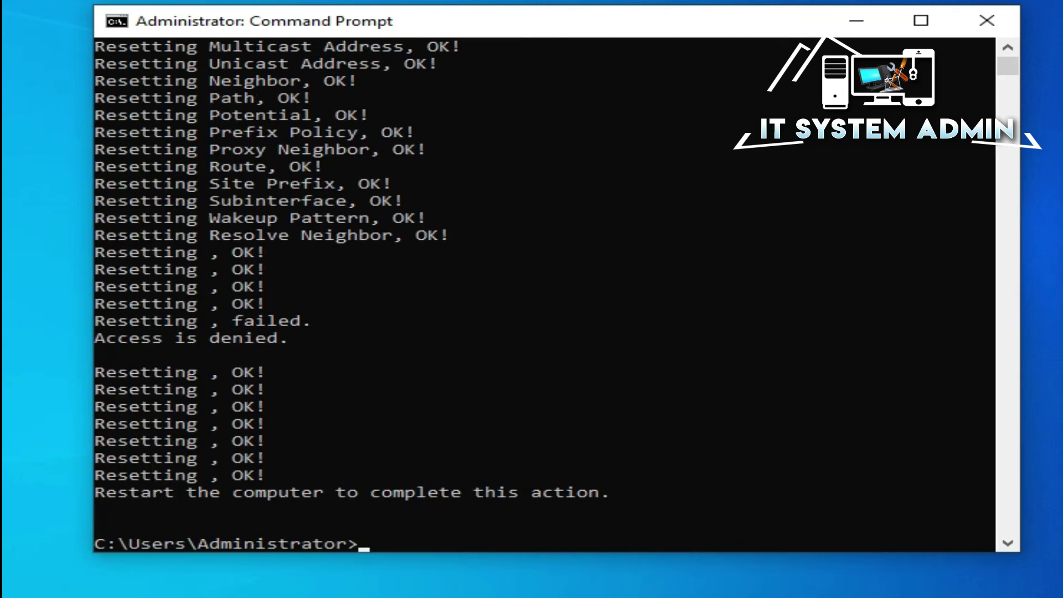
Reset the Winsock catalog with the command netsh winsock reset.
scroll(446, 314, up, 4)
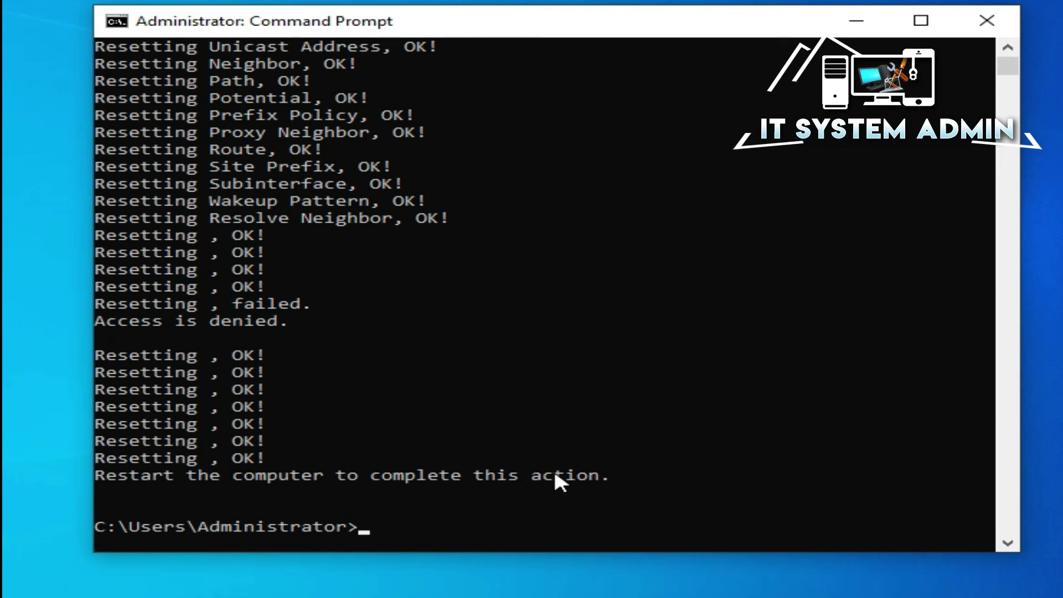
scroll(671, 441, down, 2)
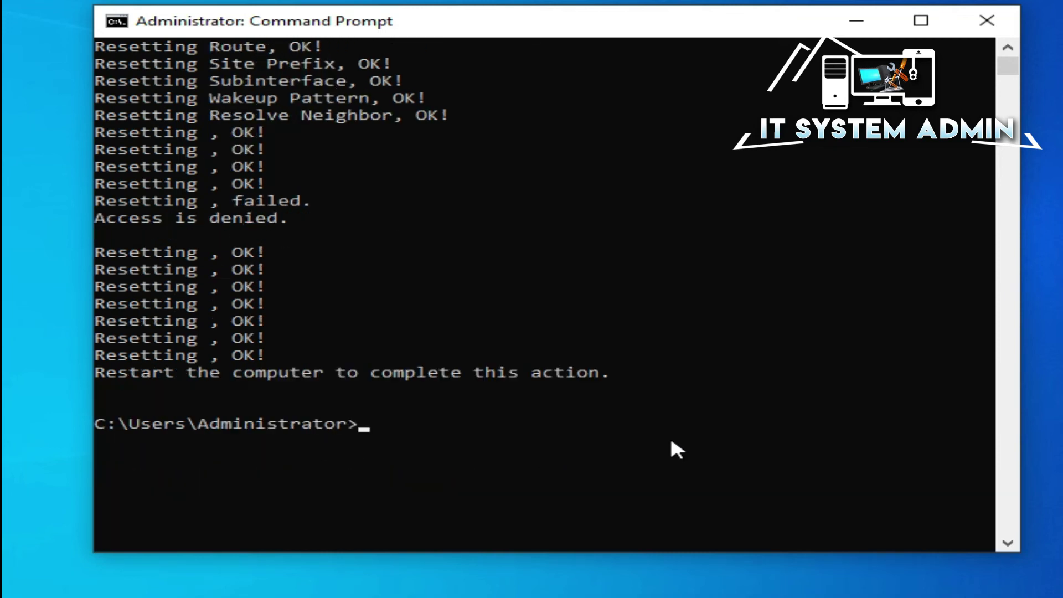
scroll(671, 441, down, 3)
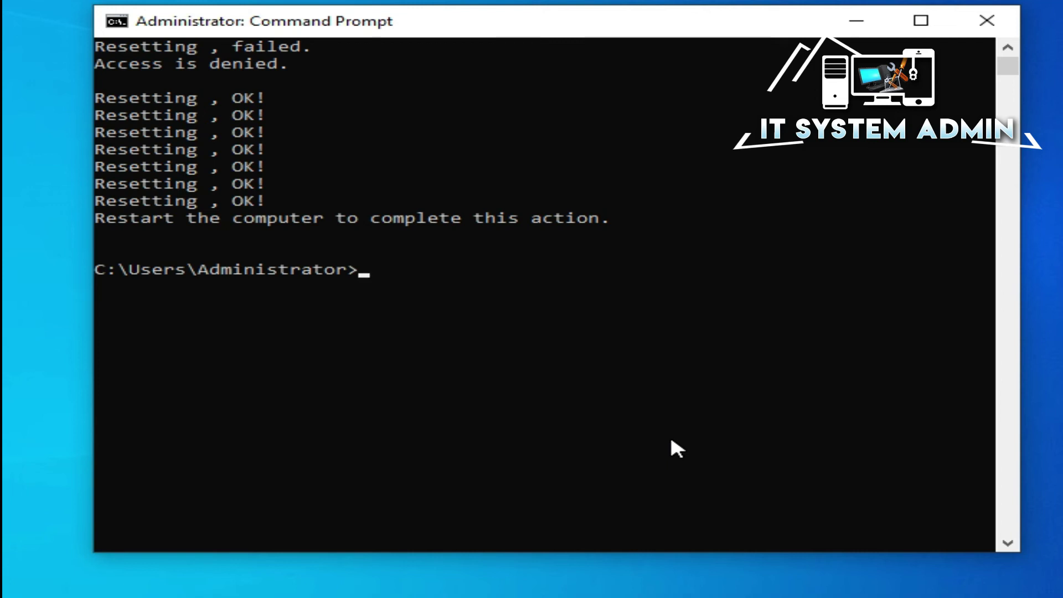
scroll(670, 440, down, 1)
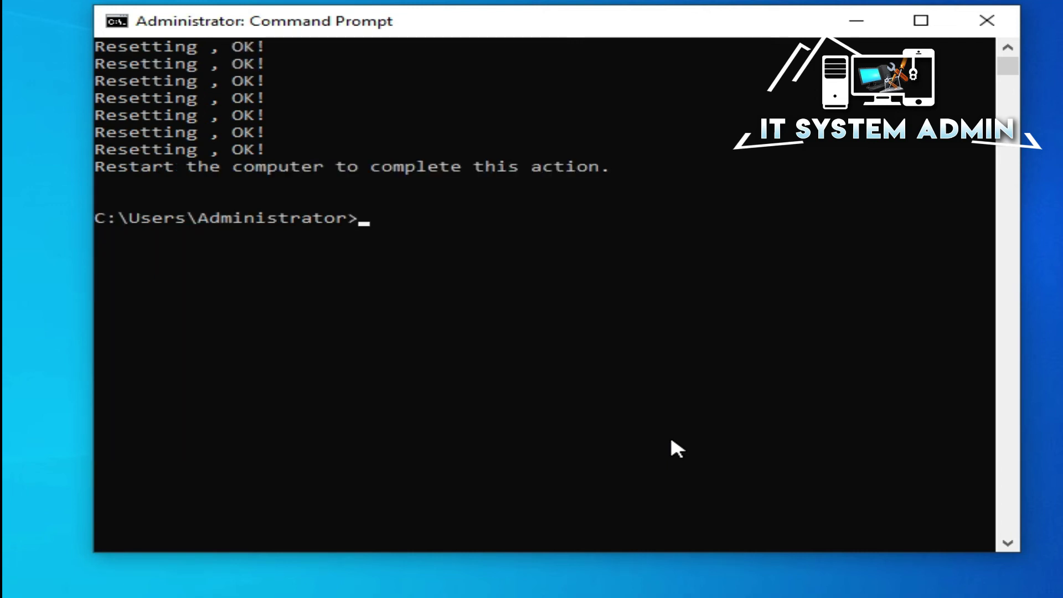
text(netsh)
text(winsock)
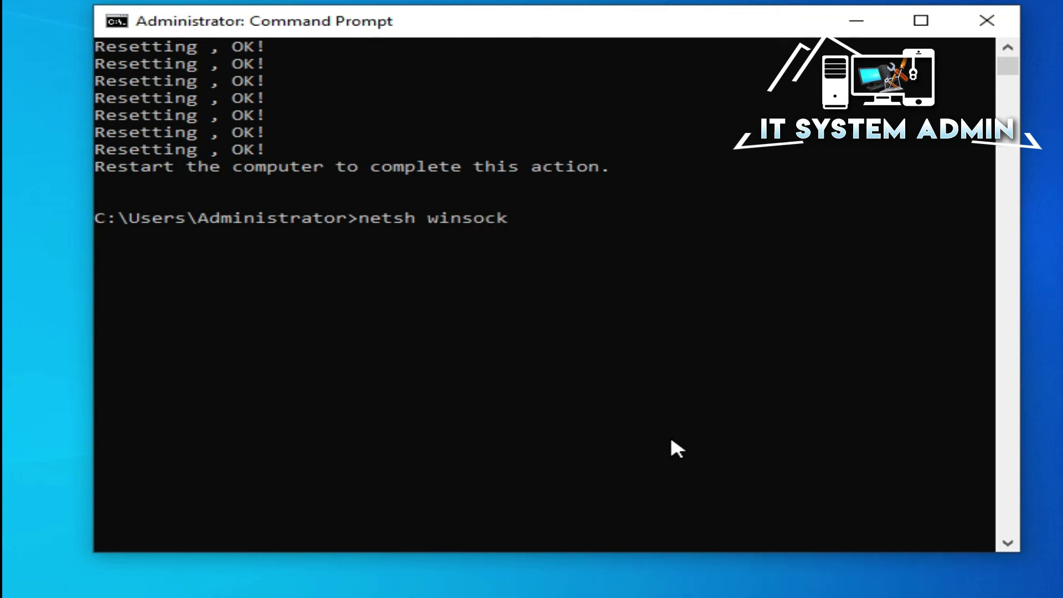
text( reset)
key(Return)
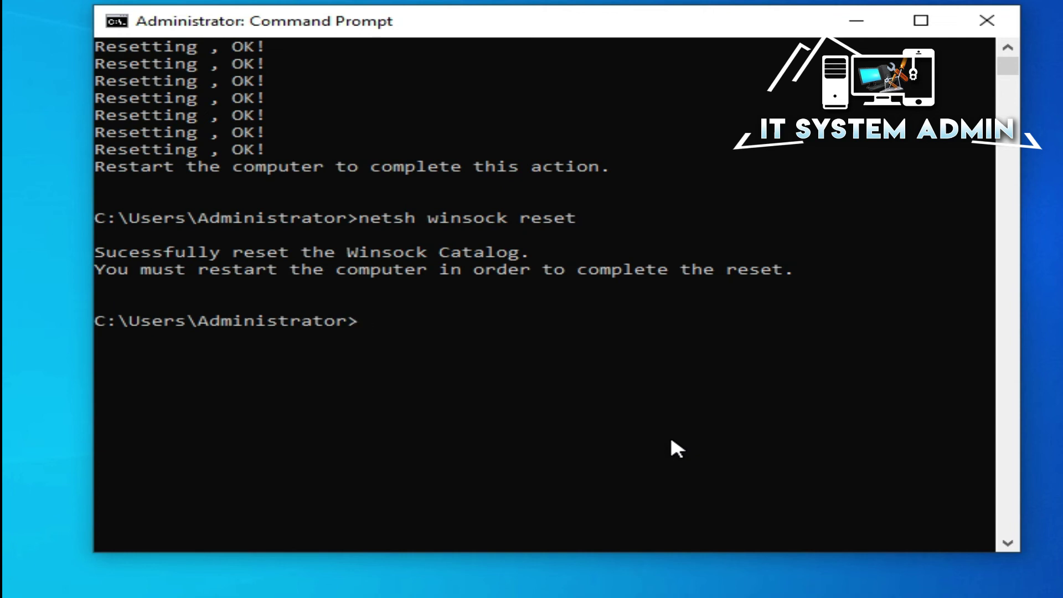
Flush the DNS resolver cache with the command ipconfig /flushDNS.
text(ipconfig)
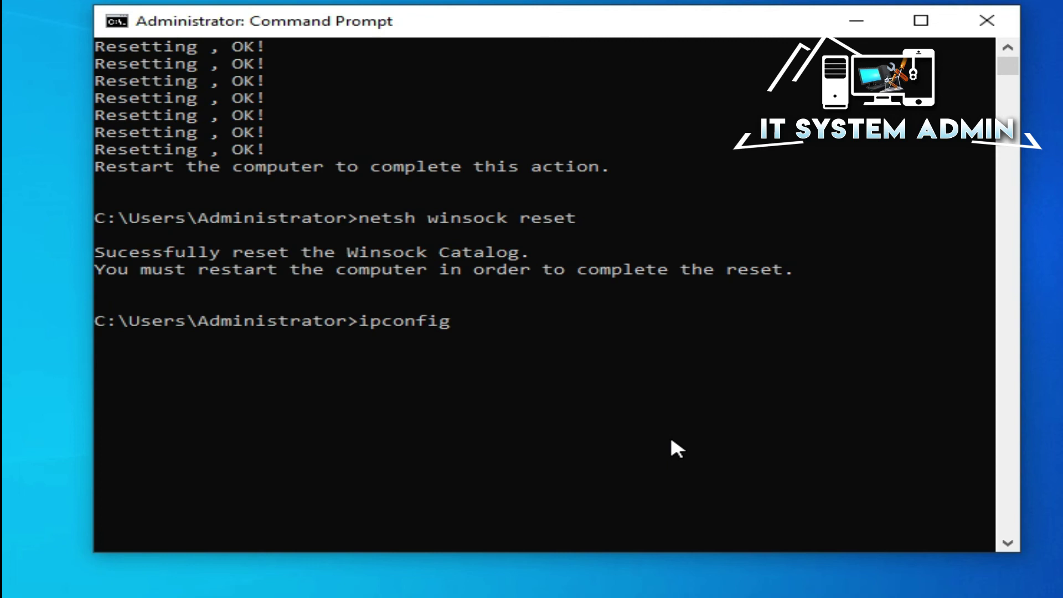
text(/flushDNS)
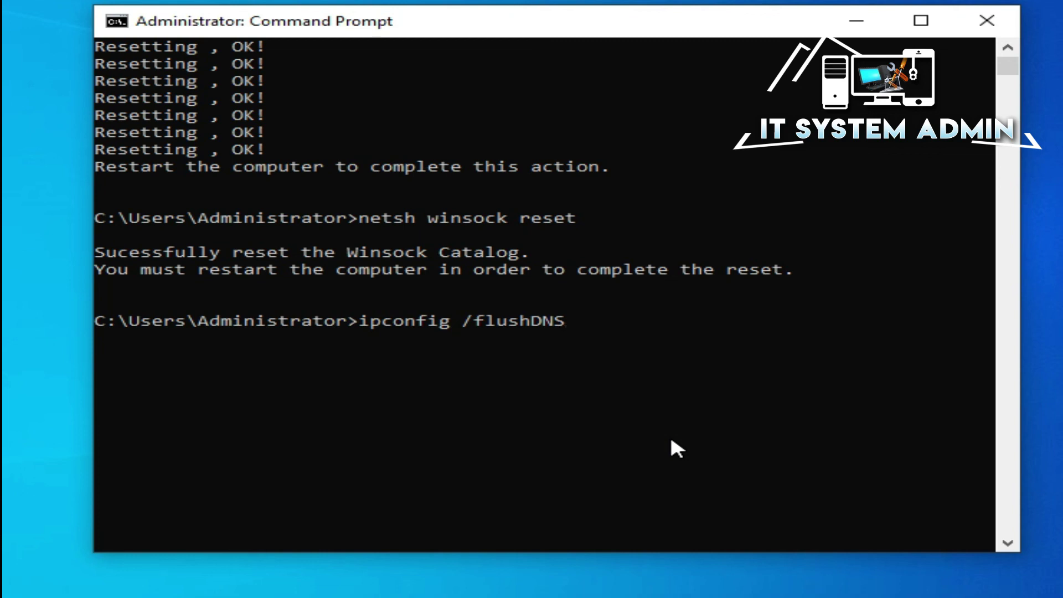
key(Return)
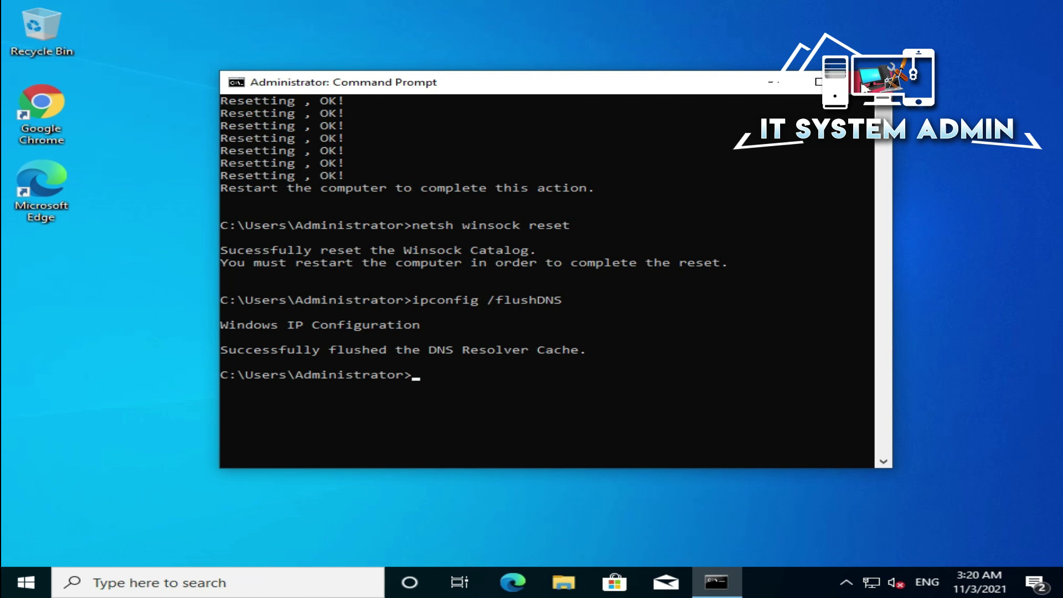
Close Command Prompt and restart the computer.
click(864, 82)
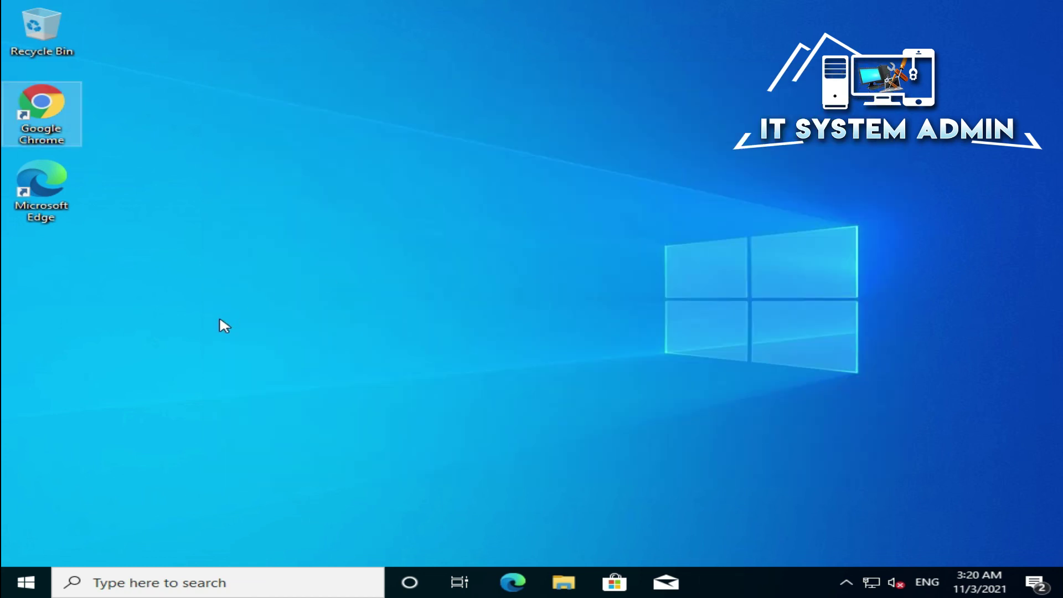
click(27, 579)
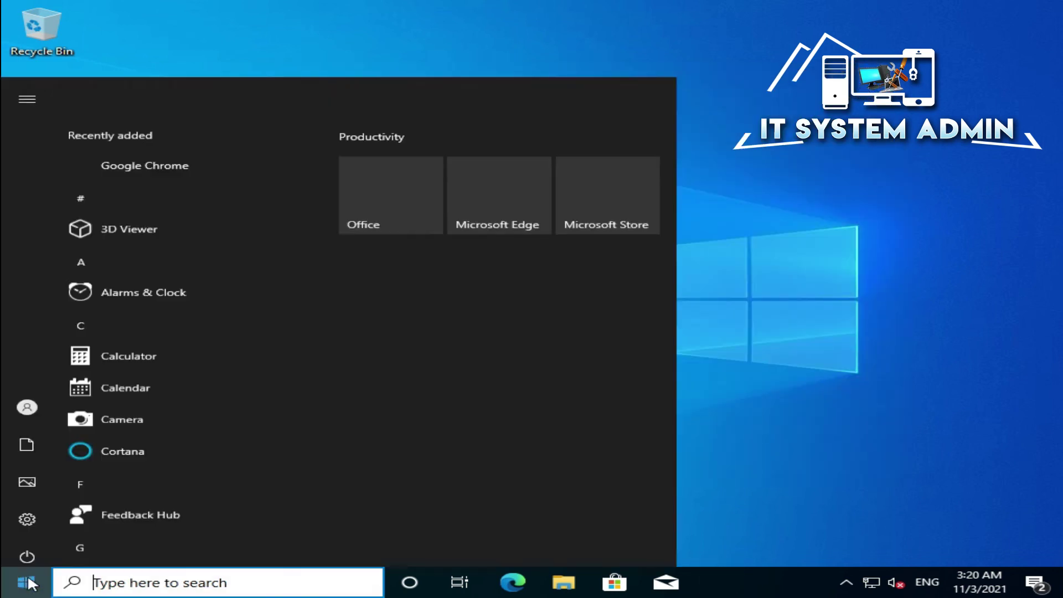
click(26, 544)
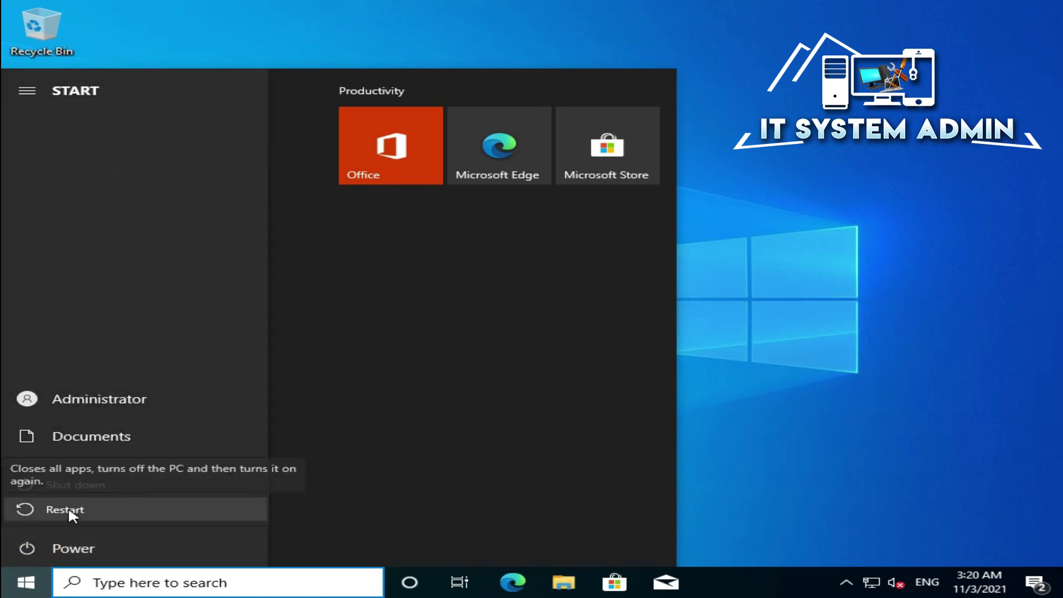
click(68, 509)
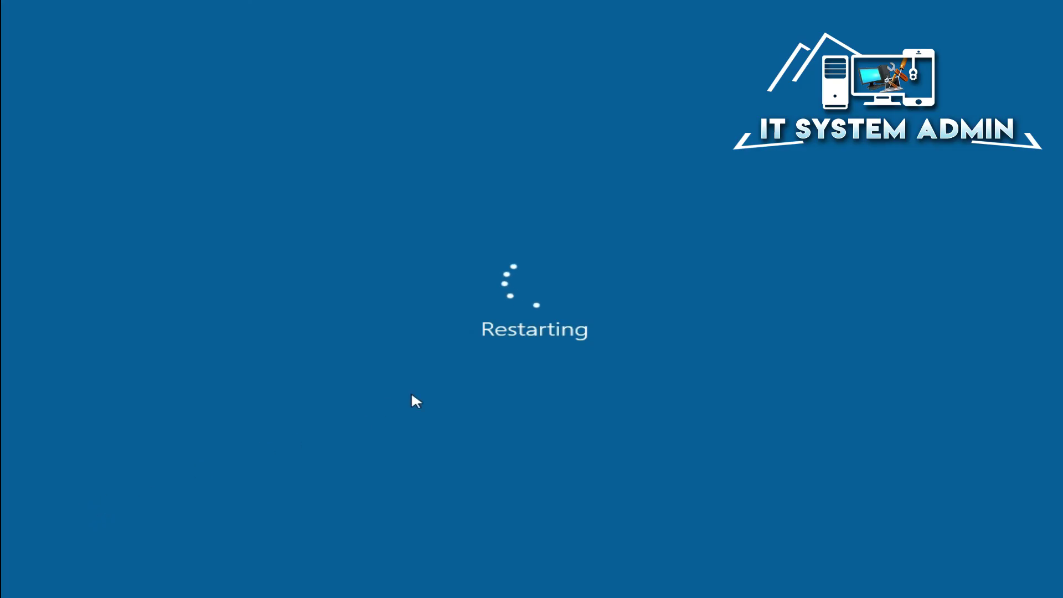